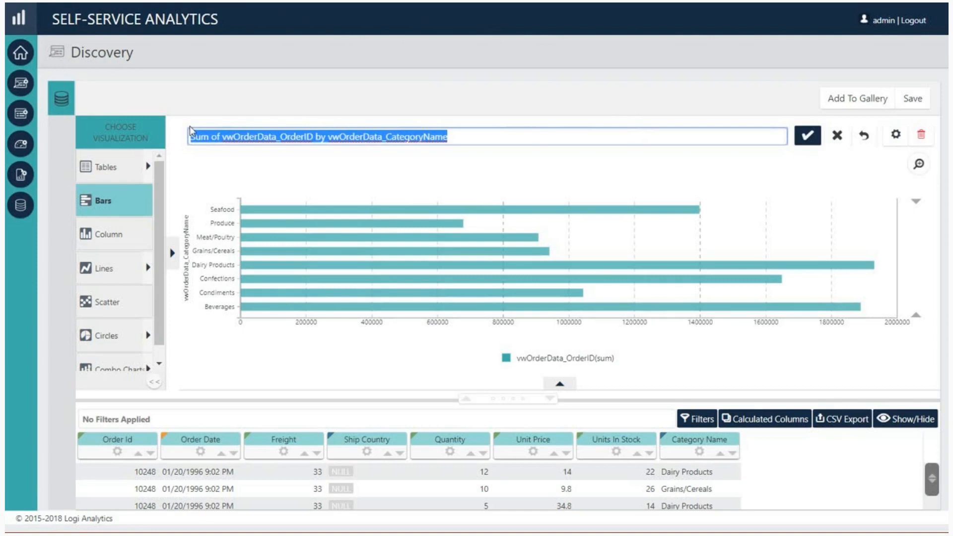
Step: Rename the bar chart's title as "Total Orders by Category"
key("BackSpace")
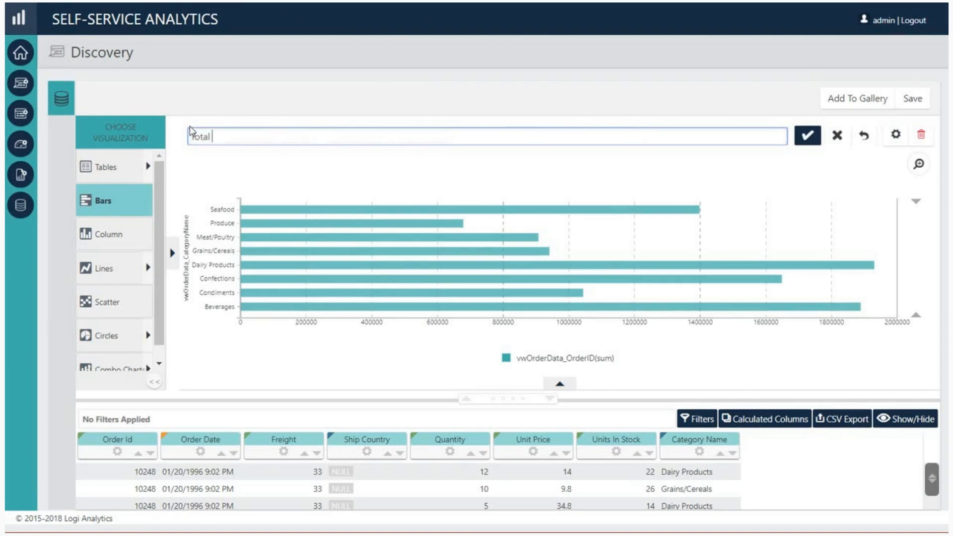
type("Total Orders by Category")
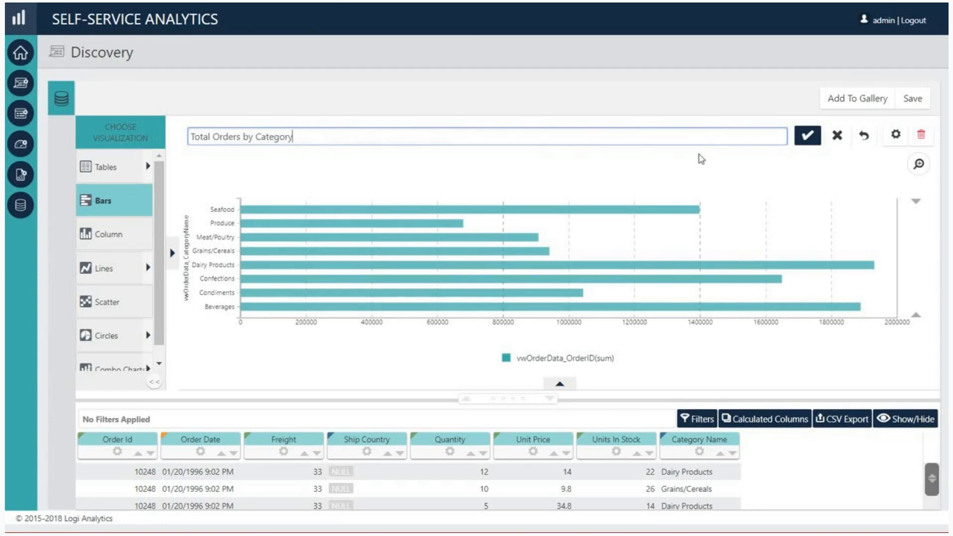
left_click(806, 141)
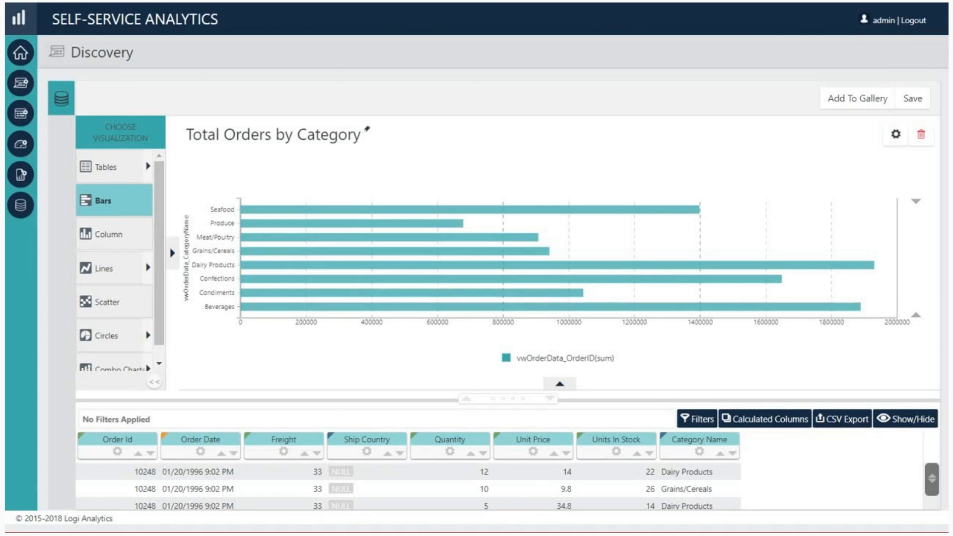
Step: Set the chart's legend position to Right (Vertical) and toggle the legend off and on
left_click(897, 139)
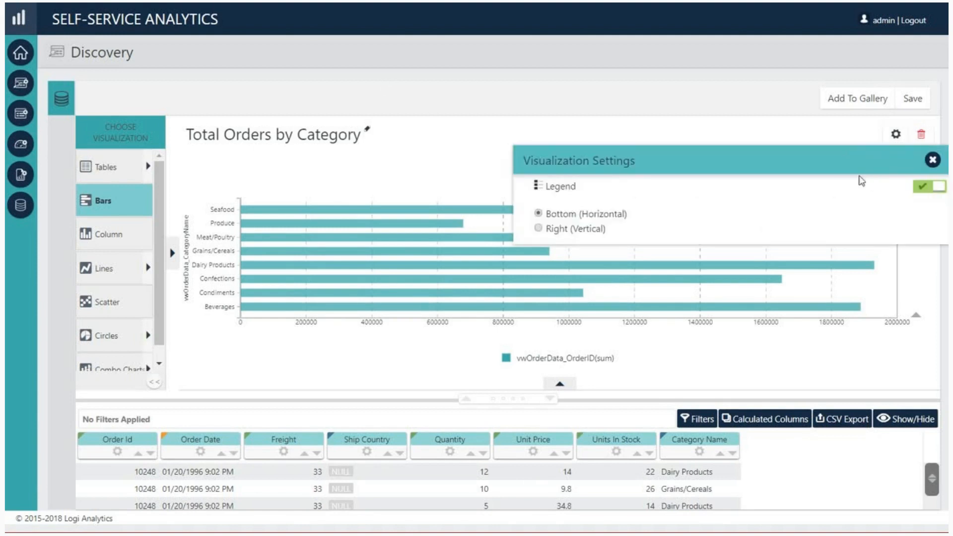
left_click_drag(841, 161, 696, 71)
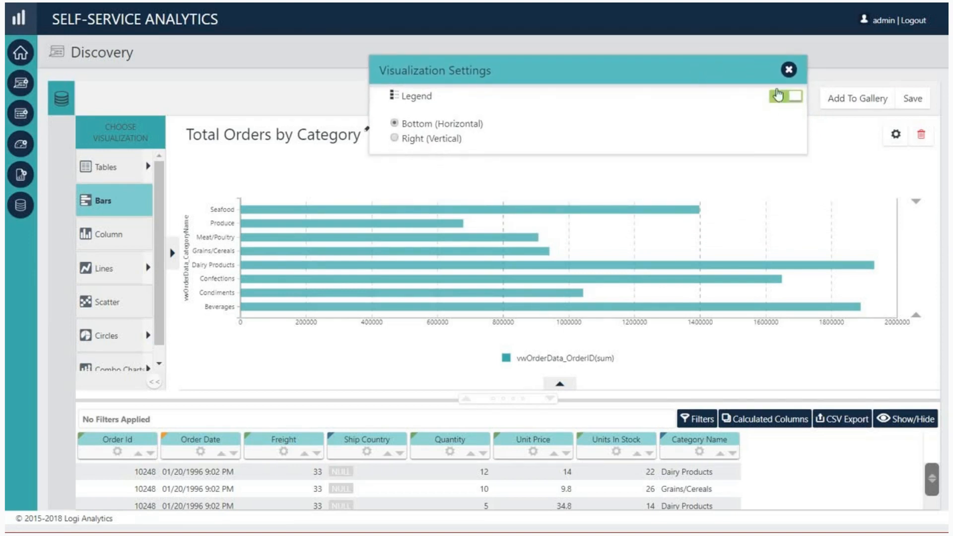
left_click(395, 139)
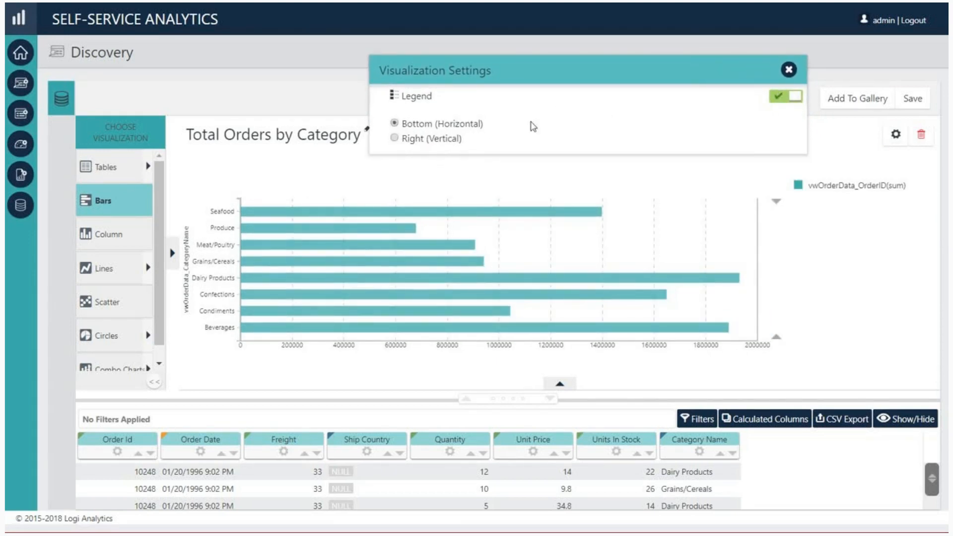
left_click(781, 102)
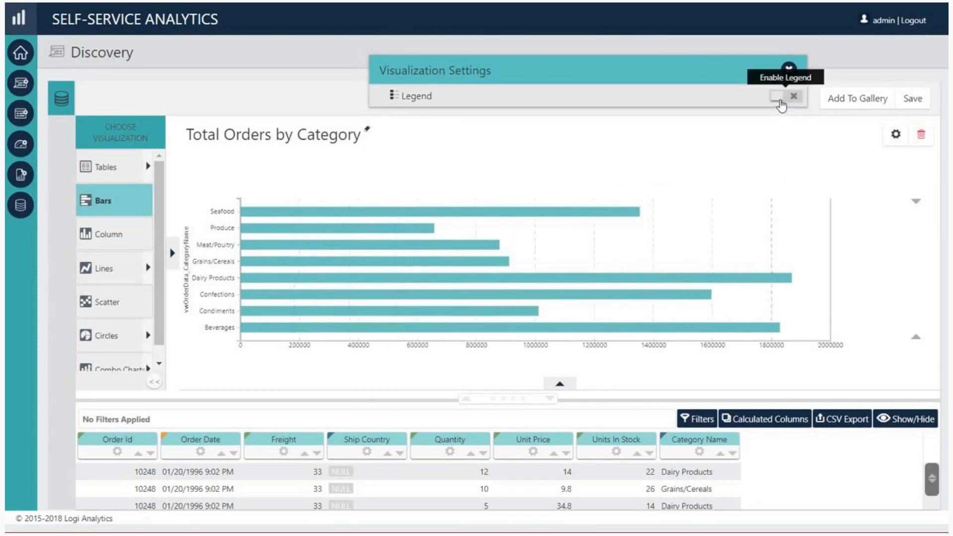
left_click(781, 102)
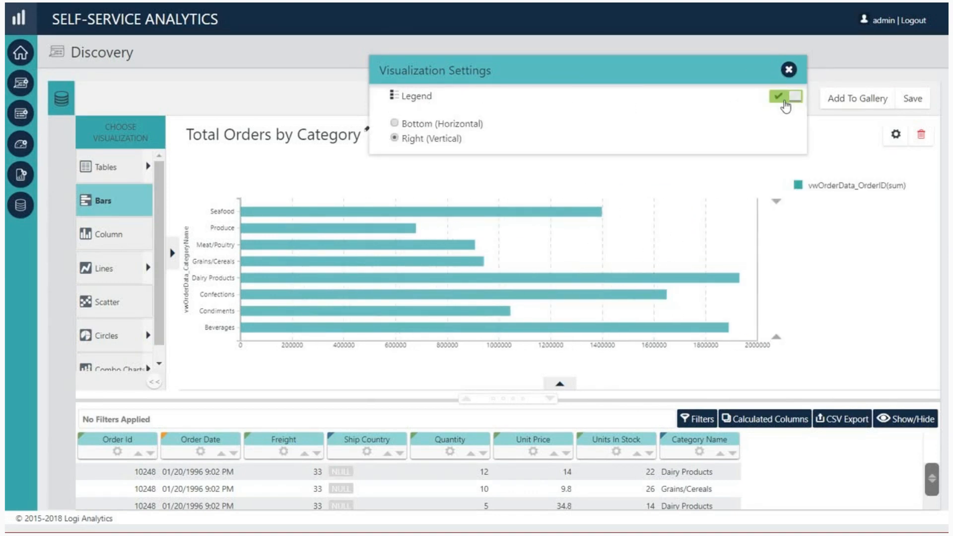
left_click(784, 102)
left_click(432, 100)
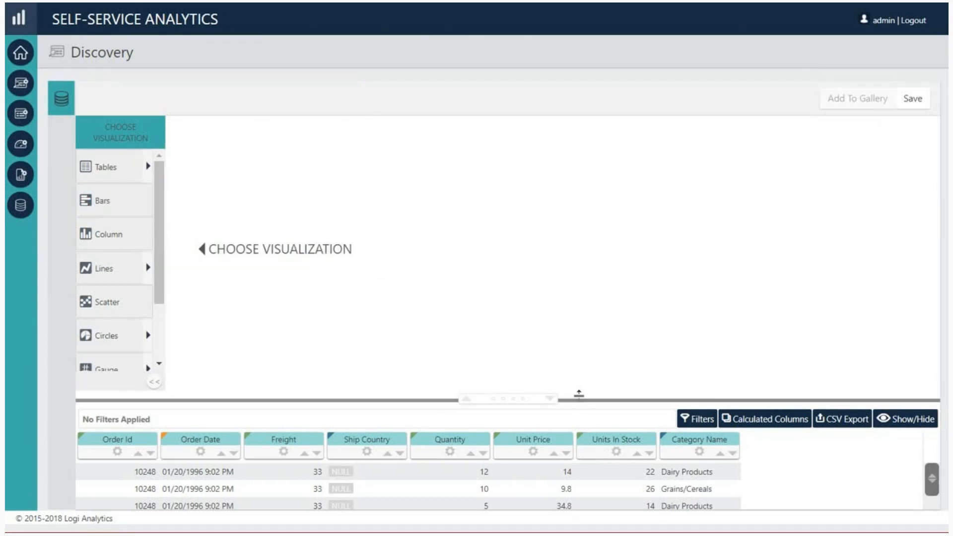
Step: Build a bar chart of Units In Stock by Category Name and swap its label and data columns
left_click_drag(690, 436, 615, 438)
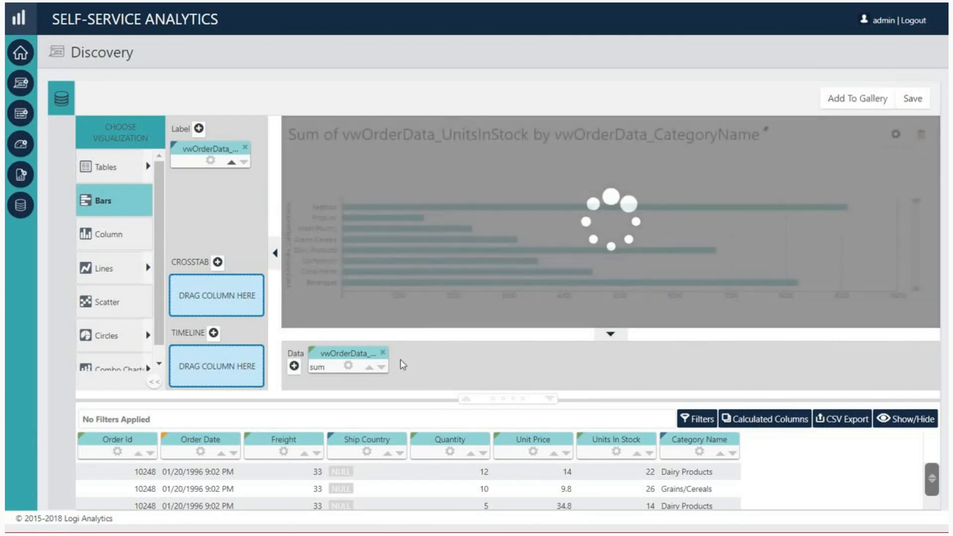
left_click_drag(212, 145, 354, 357)
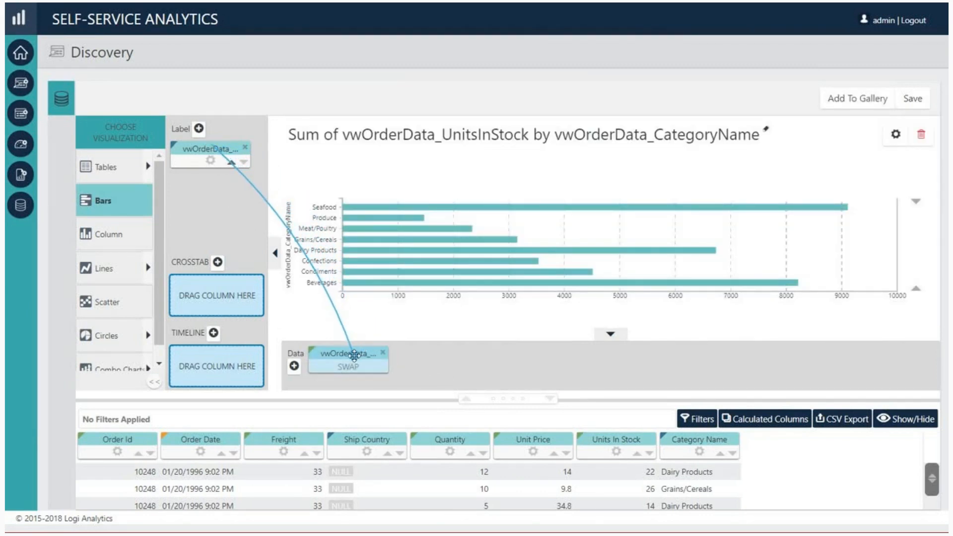
left_click_drag(355, 357, 354, 357)
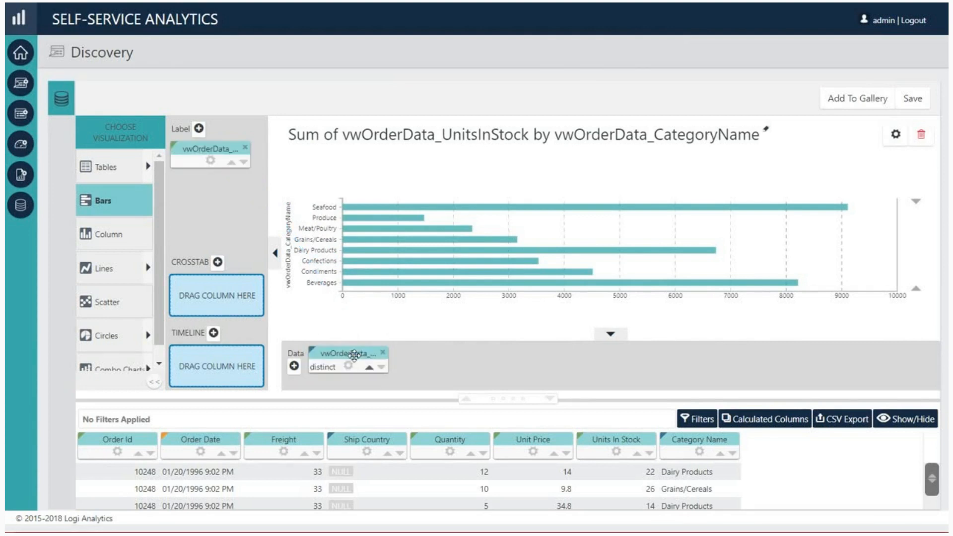
Step: Swap the label and data columns back and replace the bar chart's label column with Freight
left_click_drag(197, 148, 352, 367)
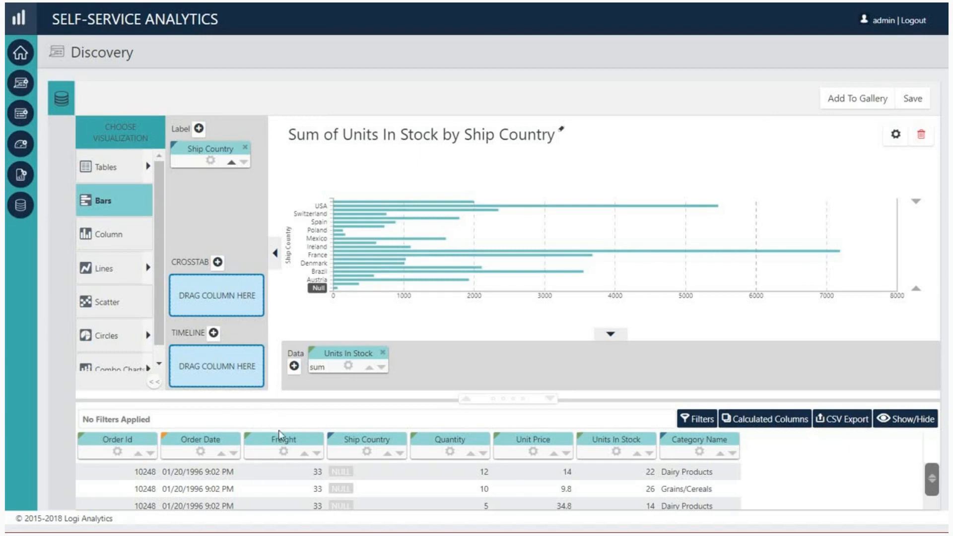
left_click_drag(280, 437, 229, 166)
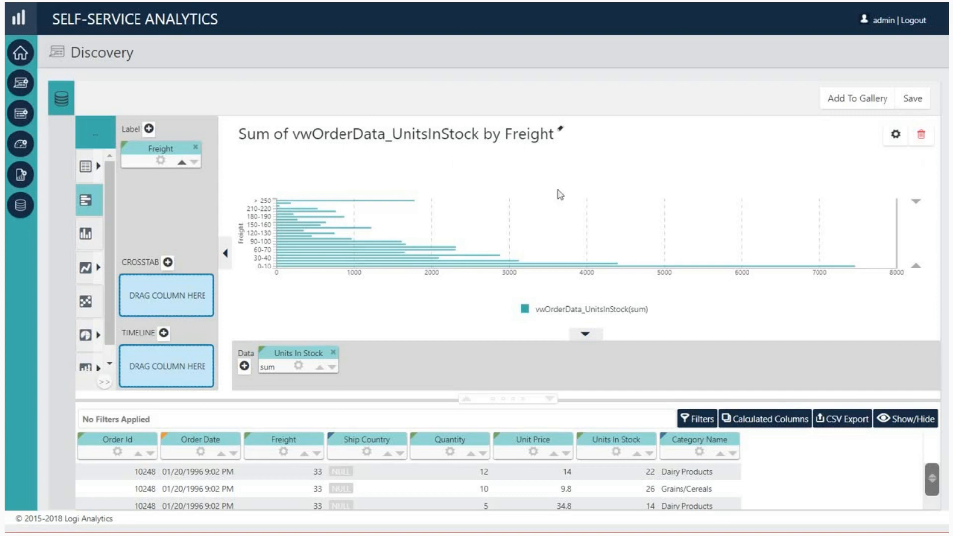
Step: Delete the current visualization and build a bar chart with Freight as the label and Order Date as the data
left_click(921, 140)
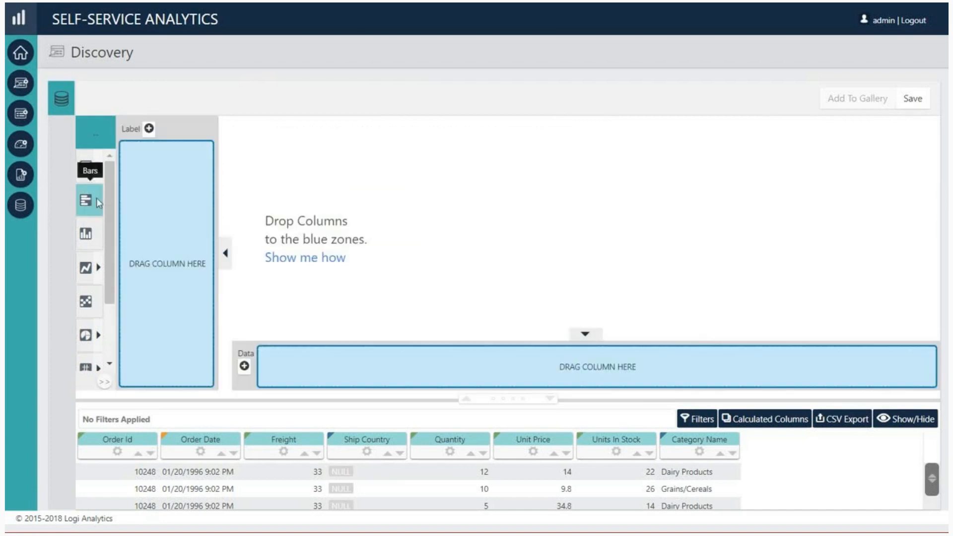
left_click_drag(281, 431, 166, 261)
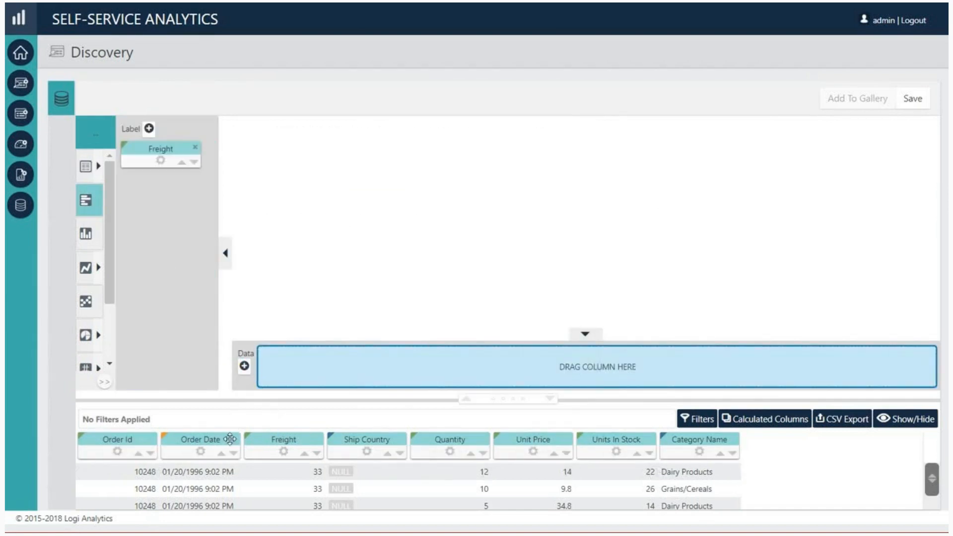
left_click_drag(230, 439, 276, 345)
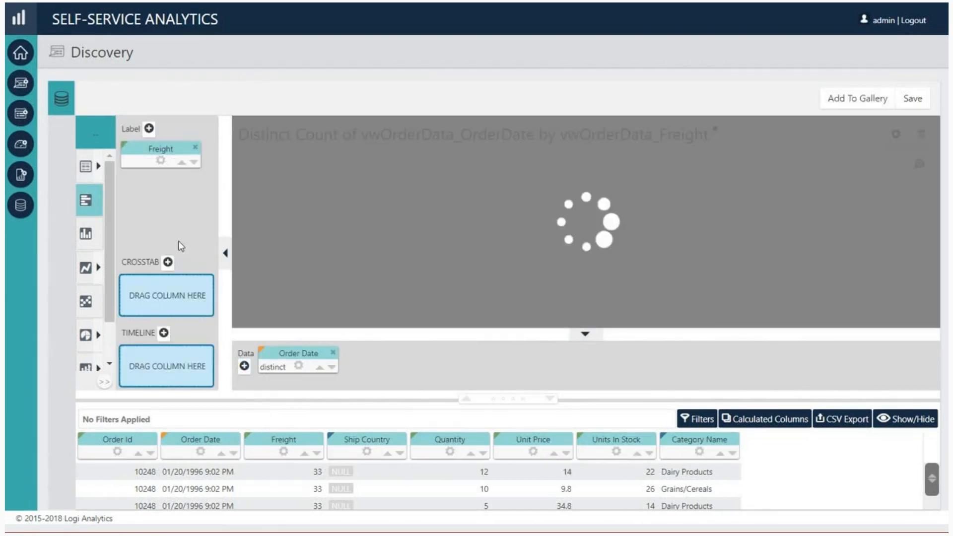
Step: Add a color rule to the Freight label column that marks values containing 110 in salmon
left_click(161, 162)
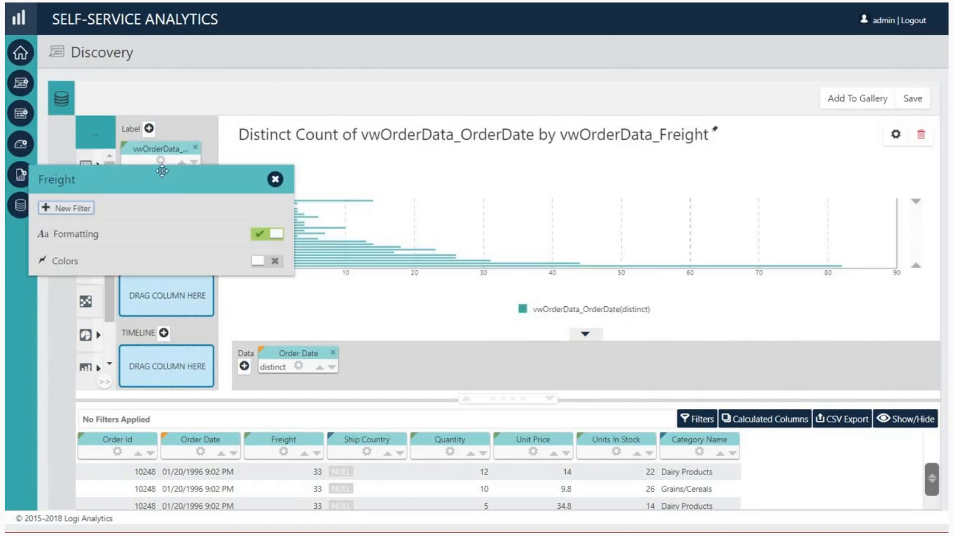
left_click(172, 265)
left_click(106, 295)
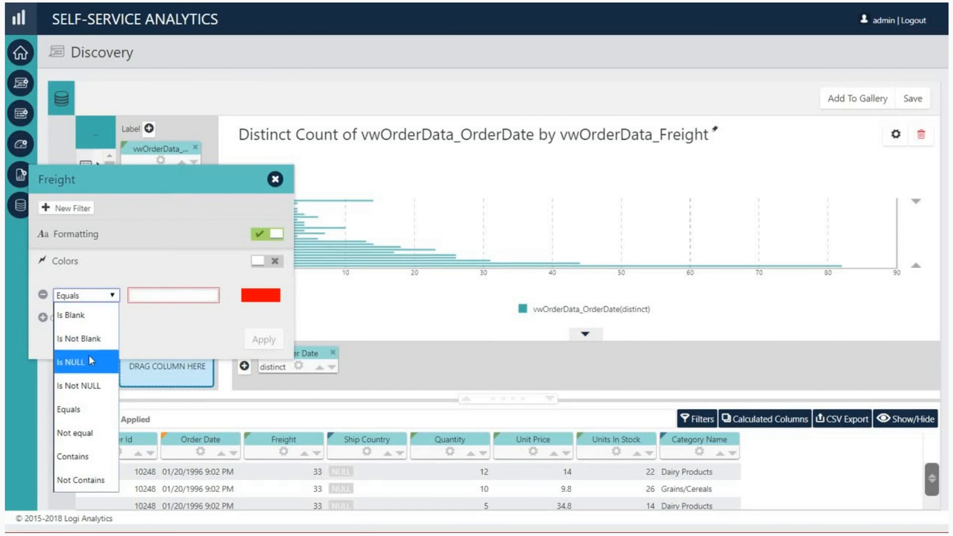
left_click(95, 457)
left_click(141, 296)
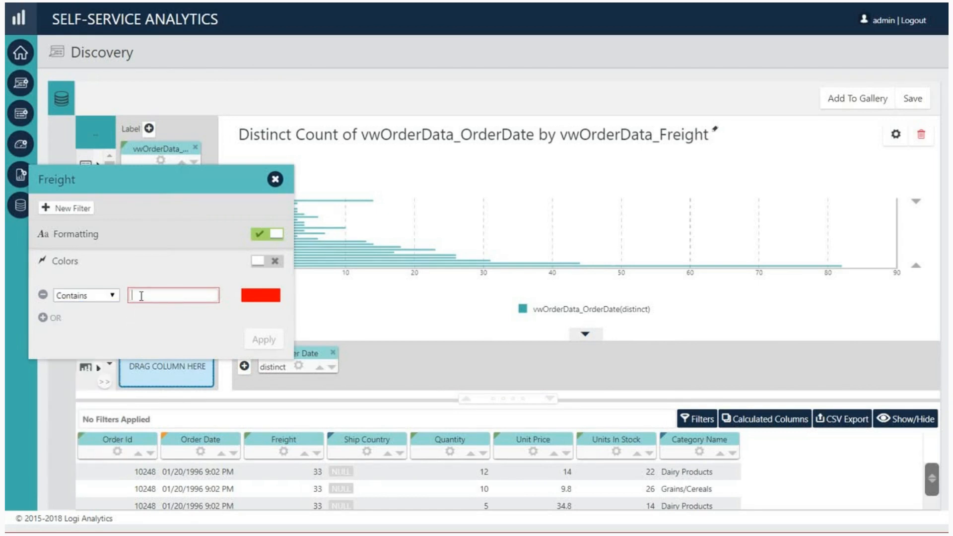
type("110")
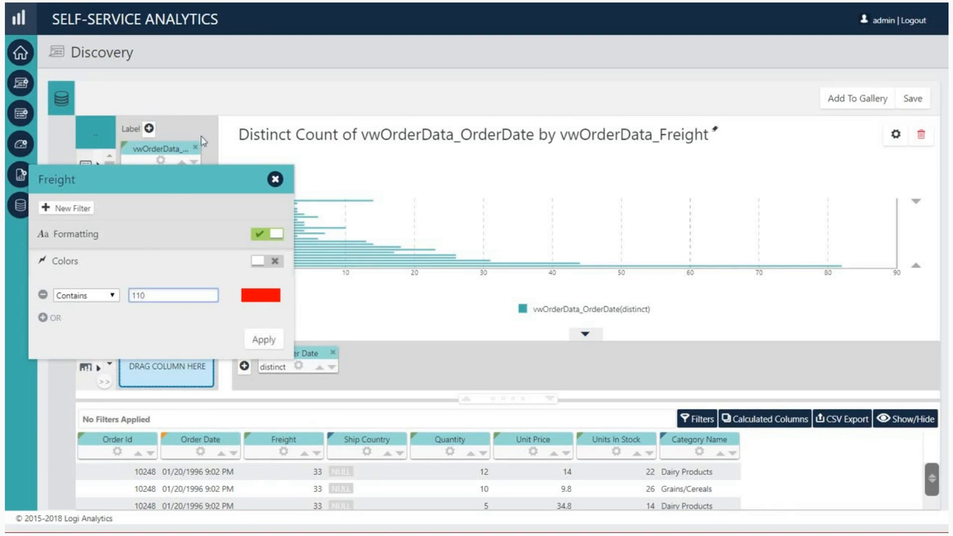
left_click(258, 297)
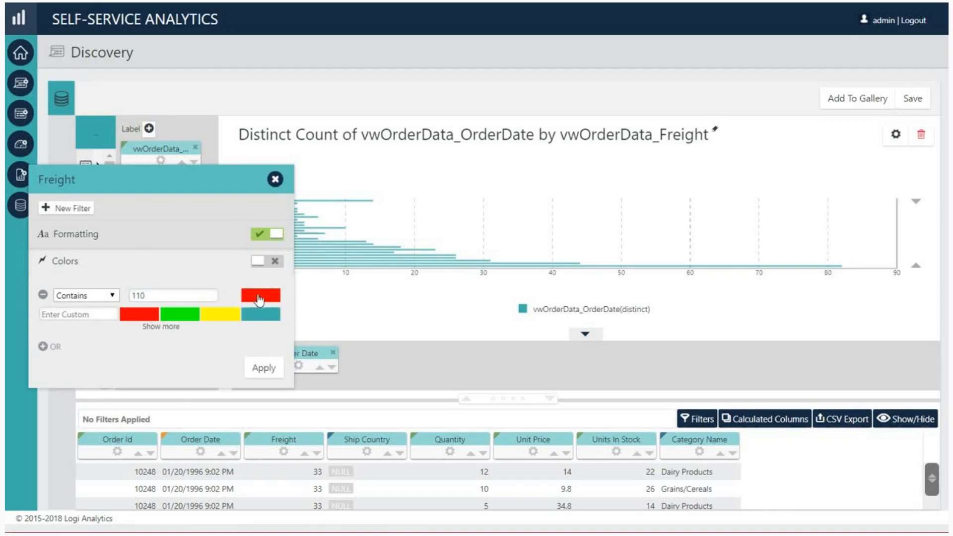
left_click(160, 327)
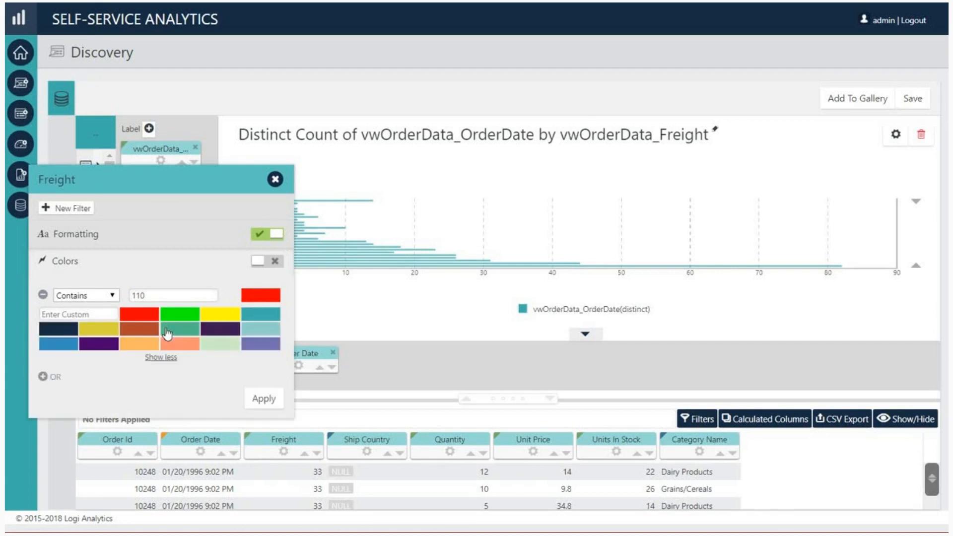
left_click(187, 346)
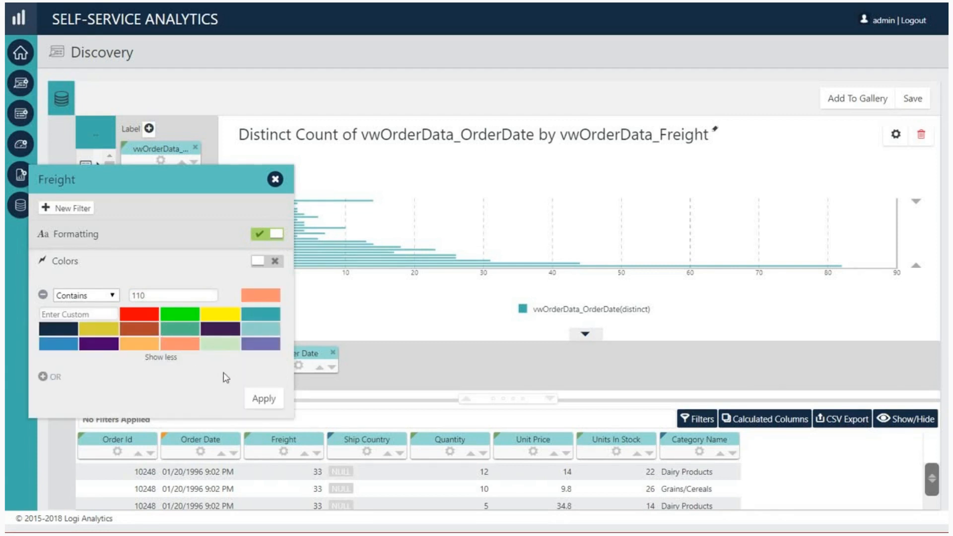
left_click(85, 315)
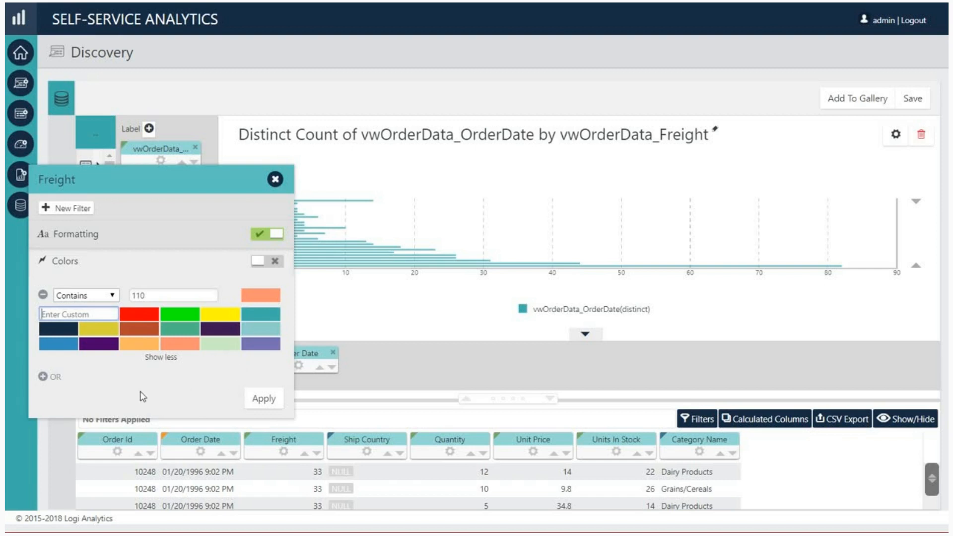
Step: Add an OR color rule marking Freight values containing 160 in purple, and apply both rules to the chart
left_click(56, 381)
left_click(85, 380)
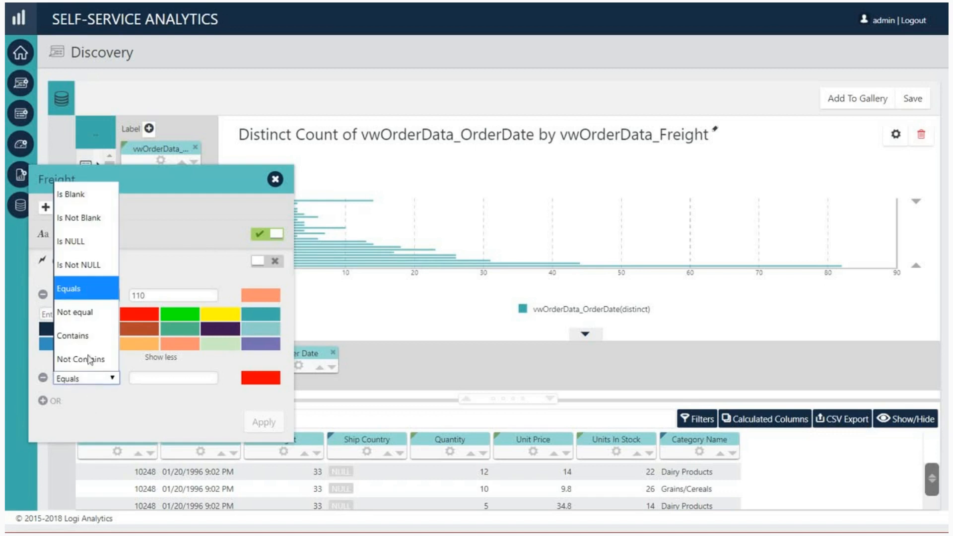
left_click(93, 338)
left_click(154, 378)
type("160")
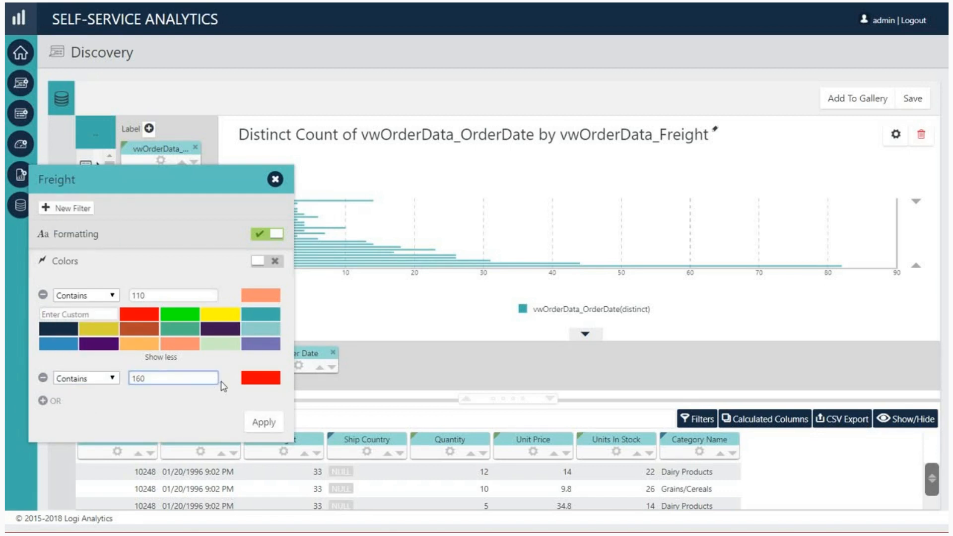
left_click(258, 382)
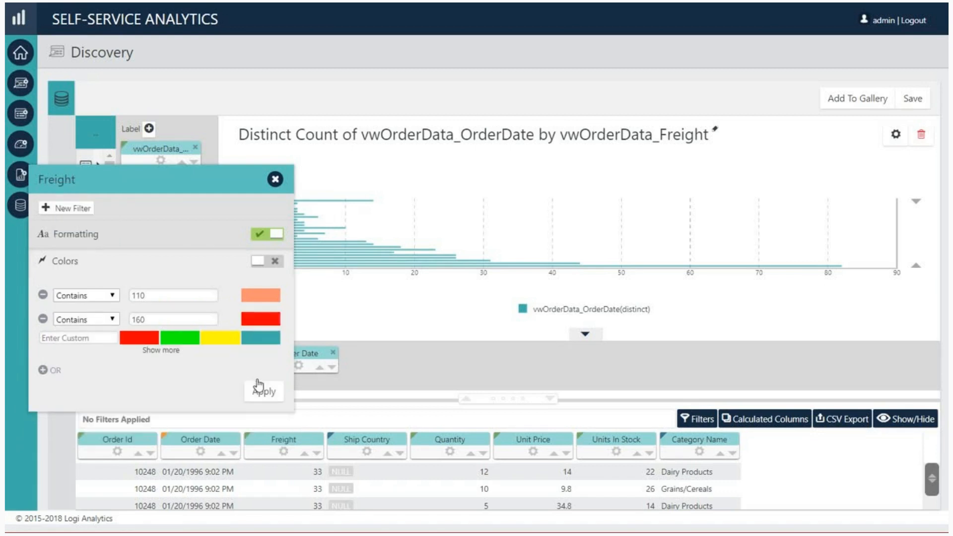
left_click(169, 356)
left_click(256, 369)
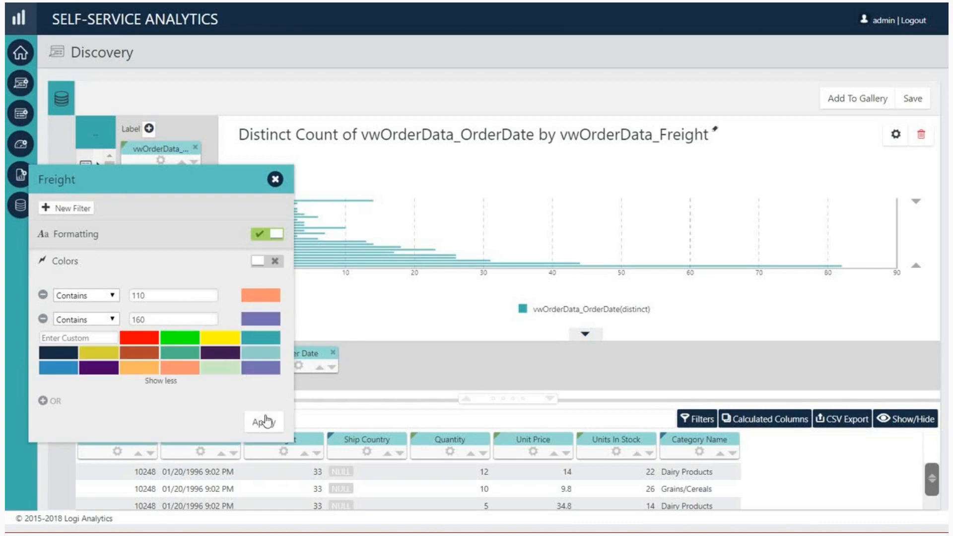
left_click(264, 422)
left_click(275, 179)
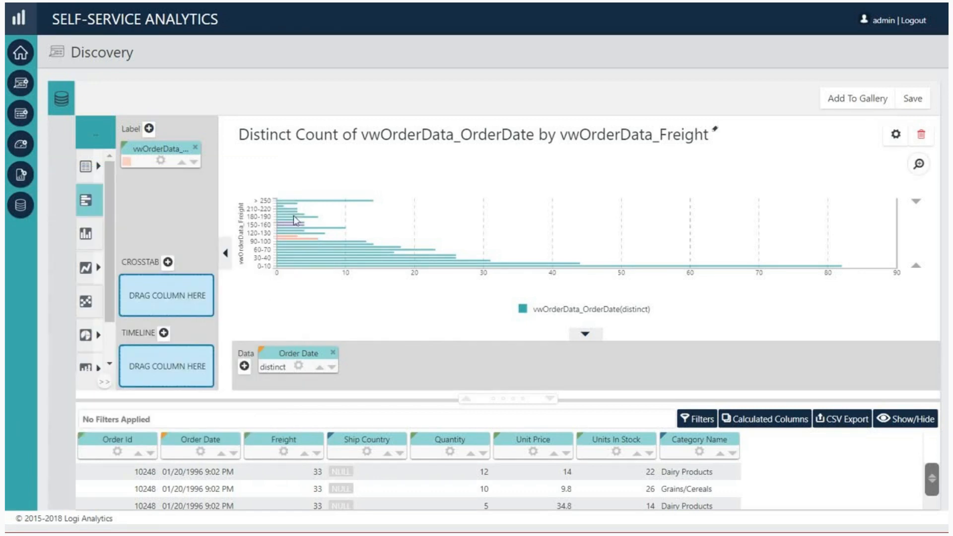
Step: Collapse the data column area below the chart, and hide and reshow the label column area
left_click(585, 334)
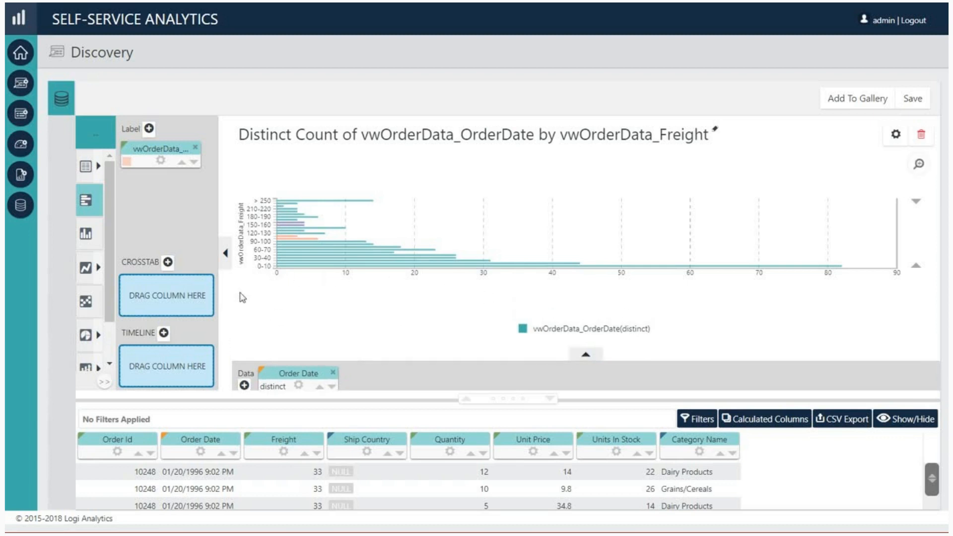
left_click(226, 253)
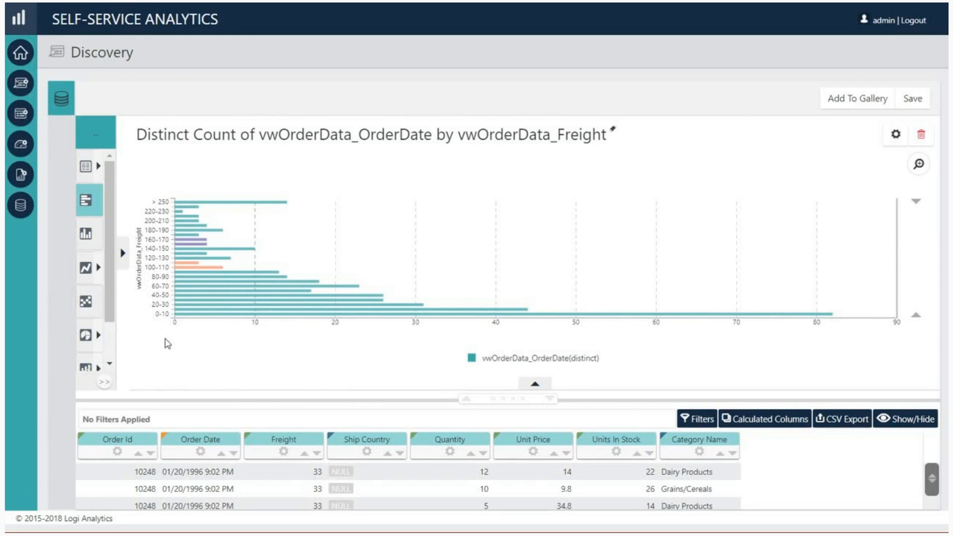
left_click(122, 253)
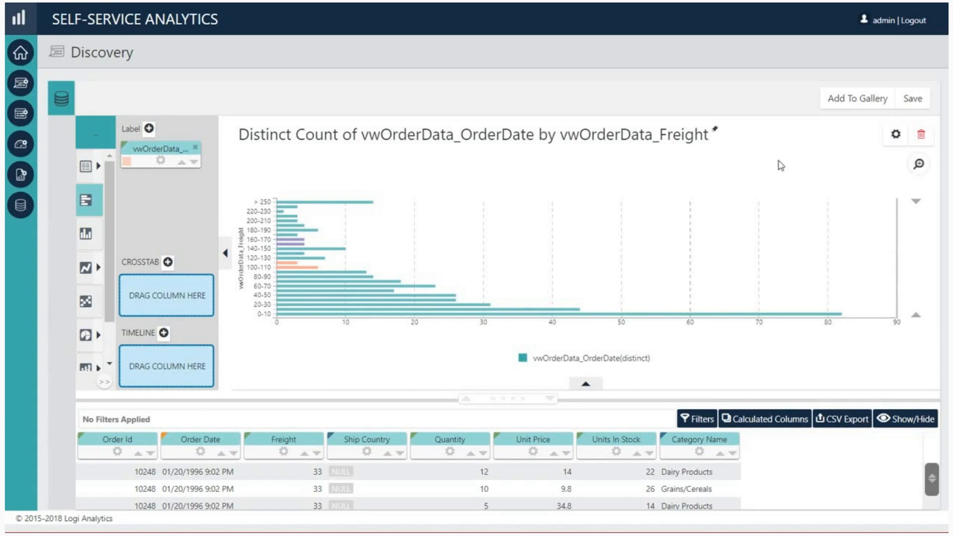
Step: Delete the bar chart of Order Date by Freight
left_click(922, 134)
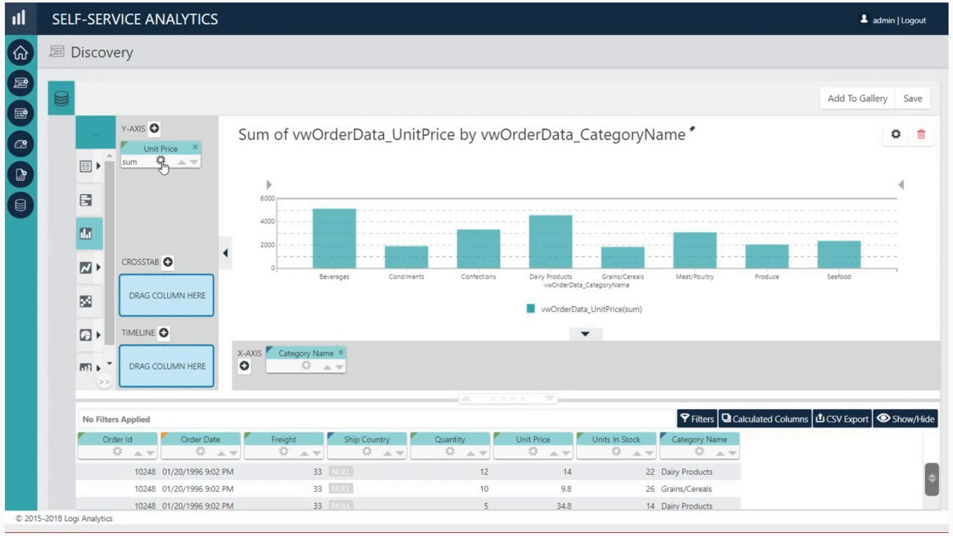
Step: Turn on mark lines for the Y-axis Unit Price column and apply a first line at value 2000
left_click(160, 160)
left_click(263, 290)
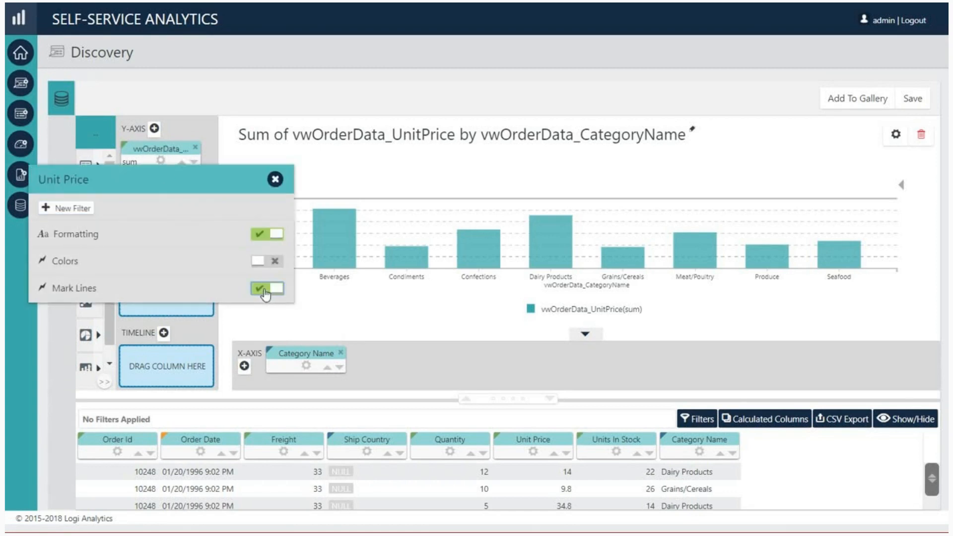
left_click(171, 321)
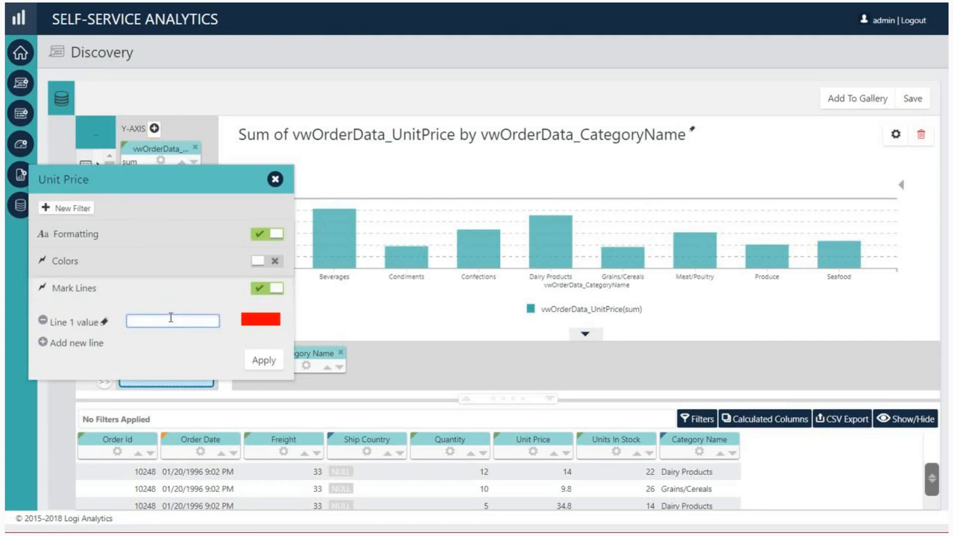
left_click(263, 360)
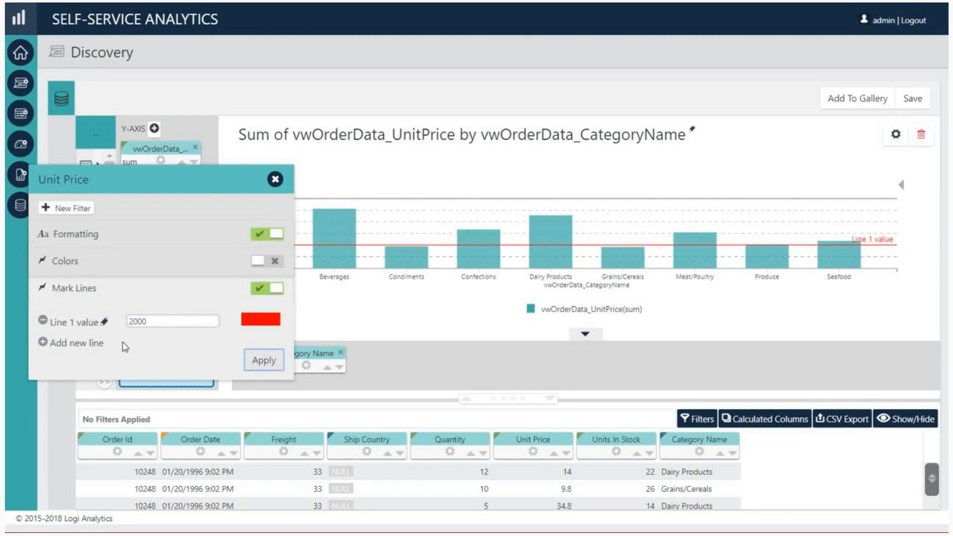
Step: Rename the 2000 mark line as 2017 Target, color it green, and apply the changes
left_click(105, 323)
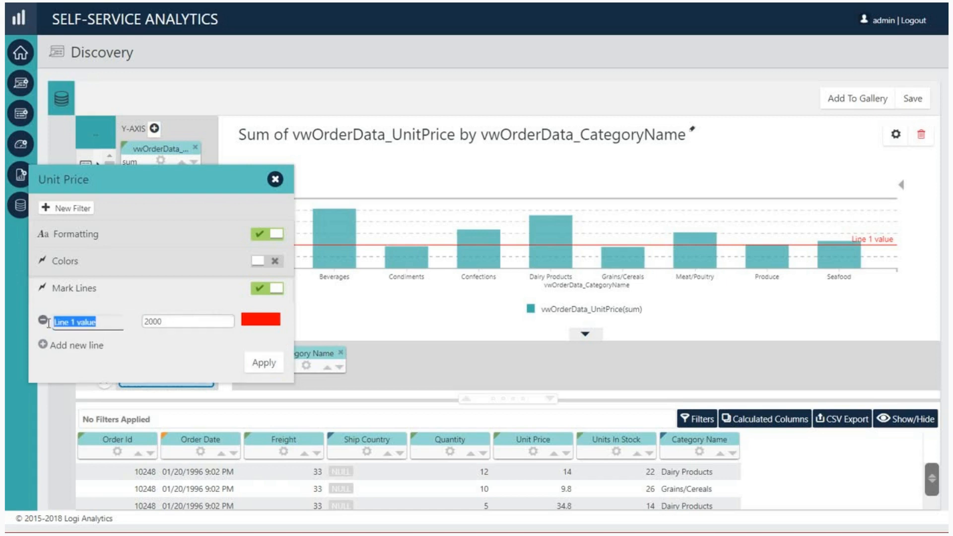
type("2017 Target")
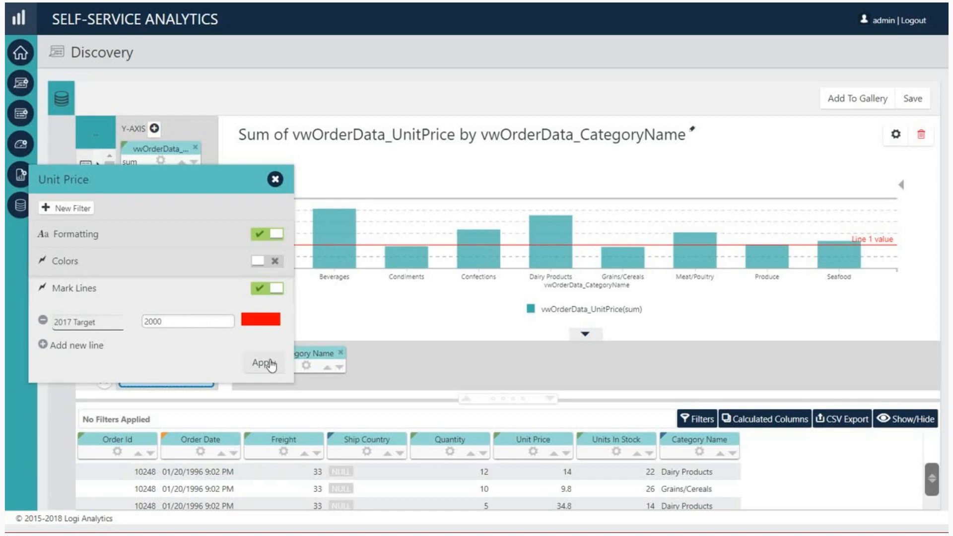
left_click(257, 322)
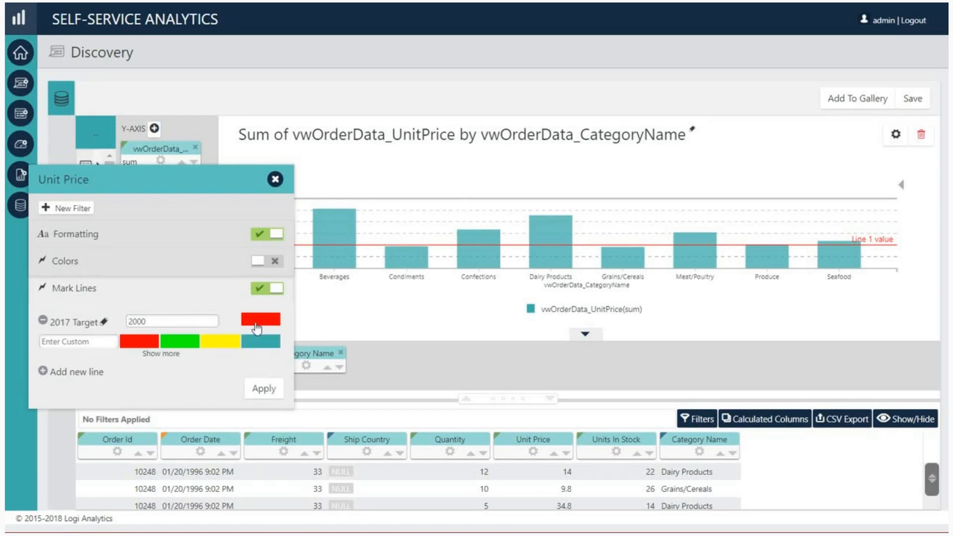
left_click(187, 343)
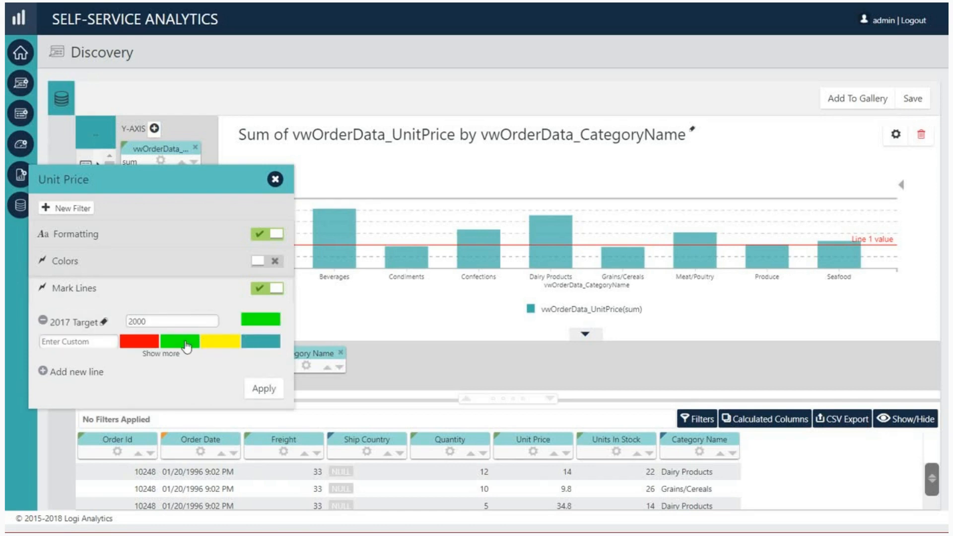
left_click(264, 391)
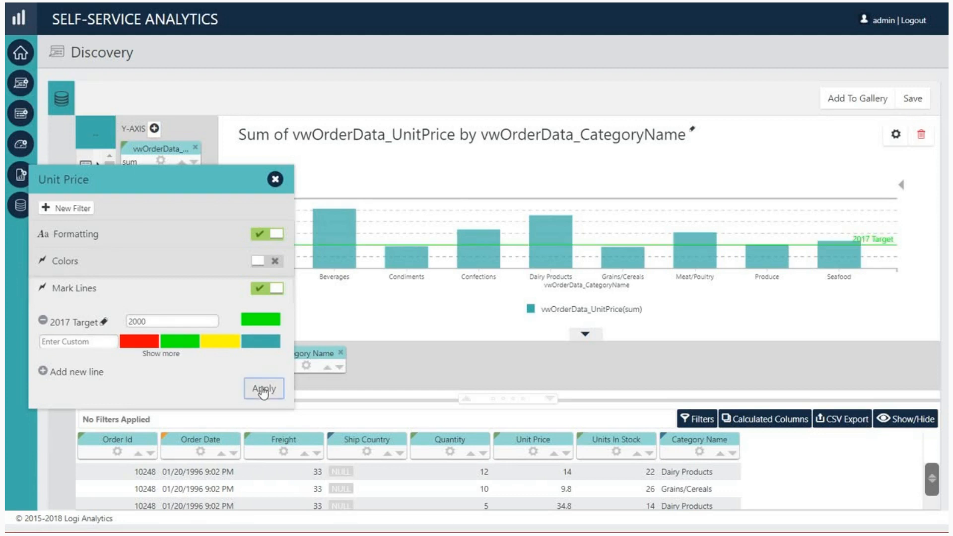
Step: Add a second mark line with value 3000 and name it 2018 Target
left_click(43, 373)
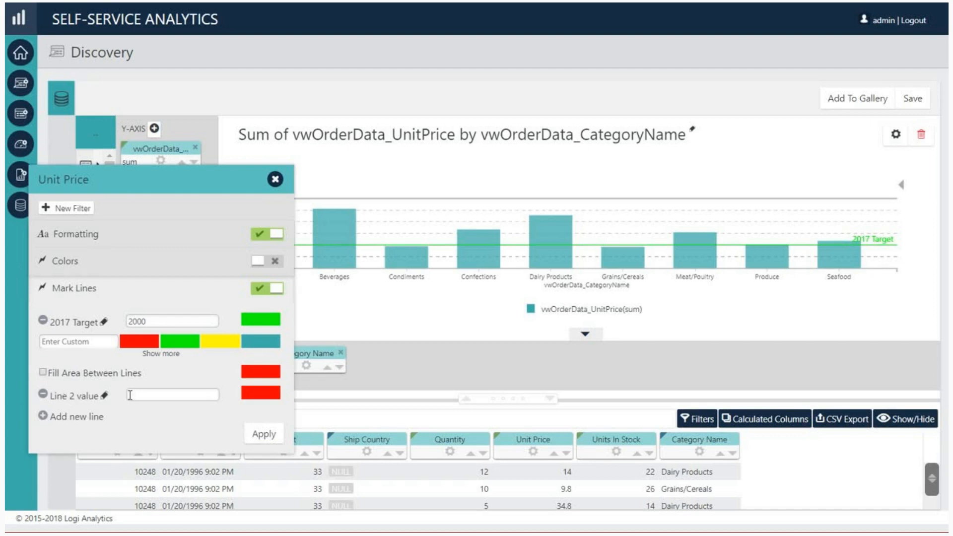
left_click(130, 396)
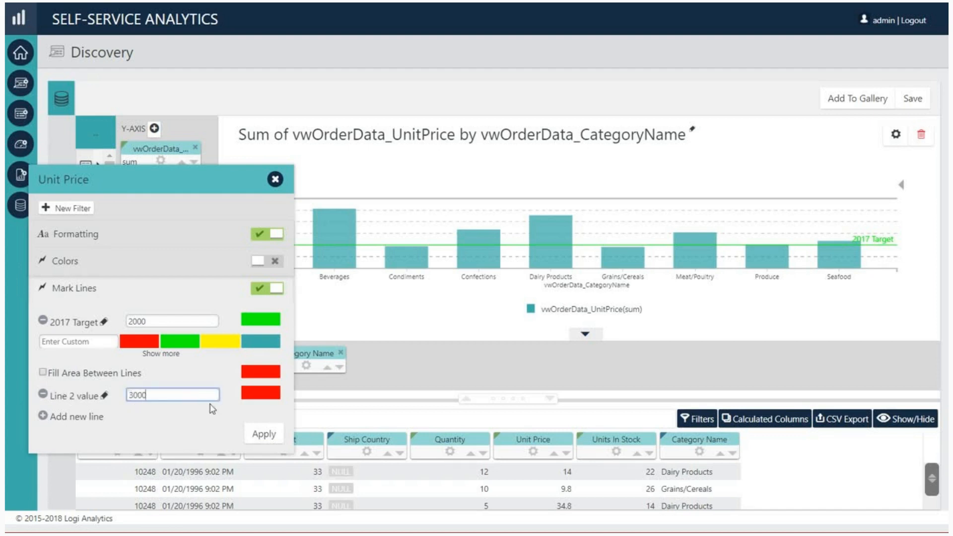
left_click(105, 396)
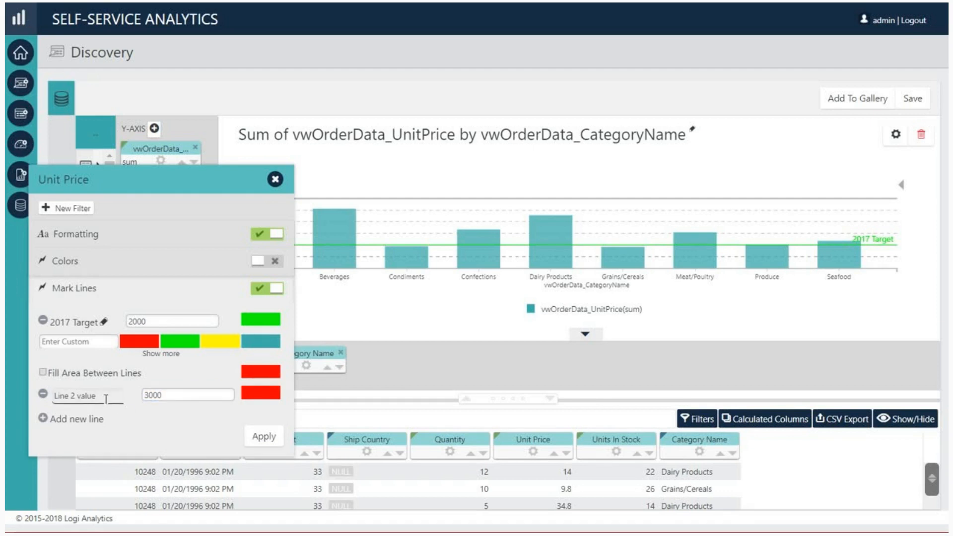
left_click_drag(105, 399, 16, 398)
type("2018")
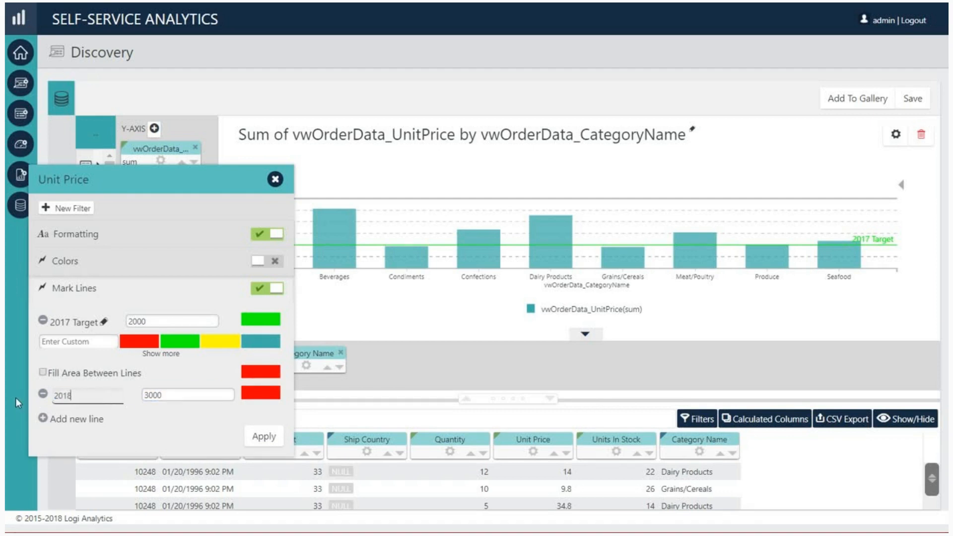
type(" Target")
Step: Enable filling the area between the two mark lines, apply it, and close the Unit Price settings
left_click(43, 372)
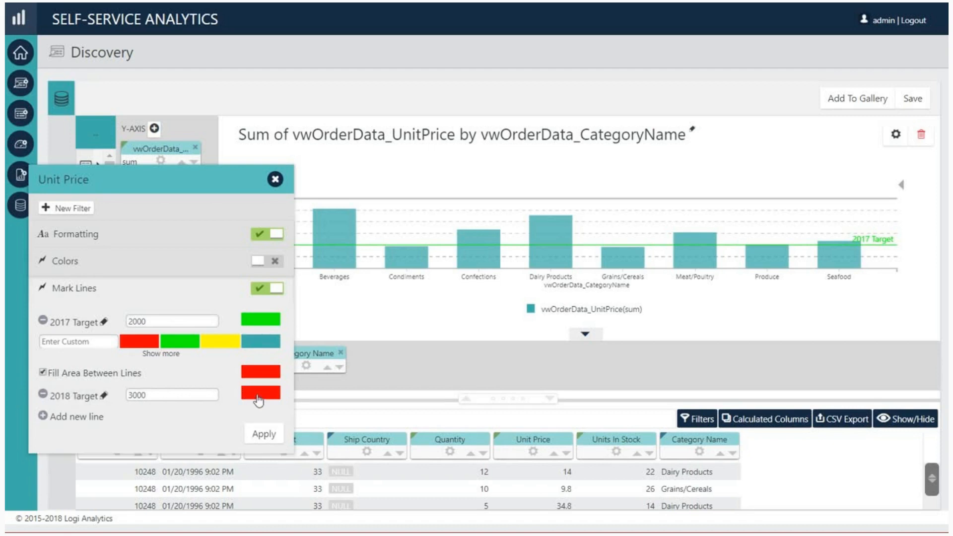
left_click(269, 441)
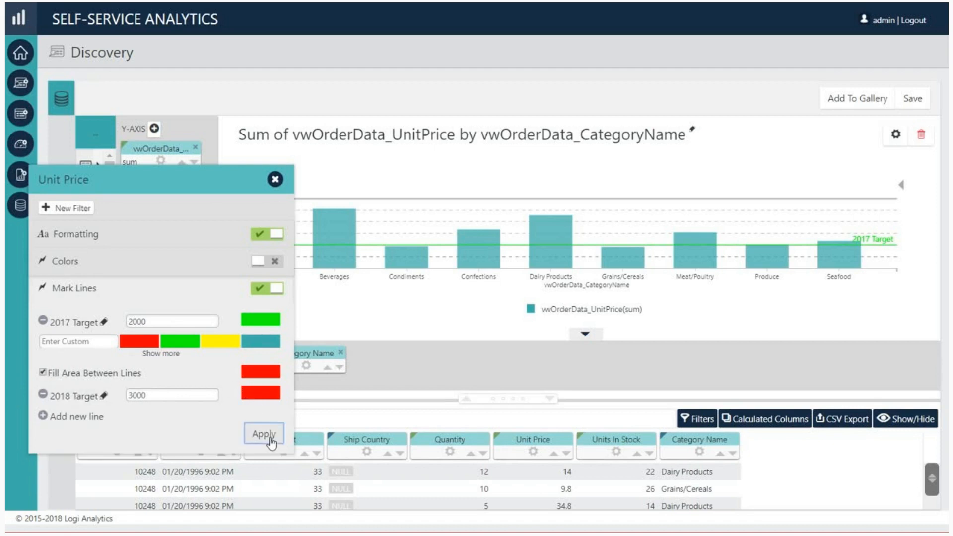
left_click(275, 179)
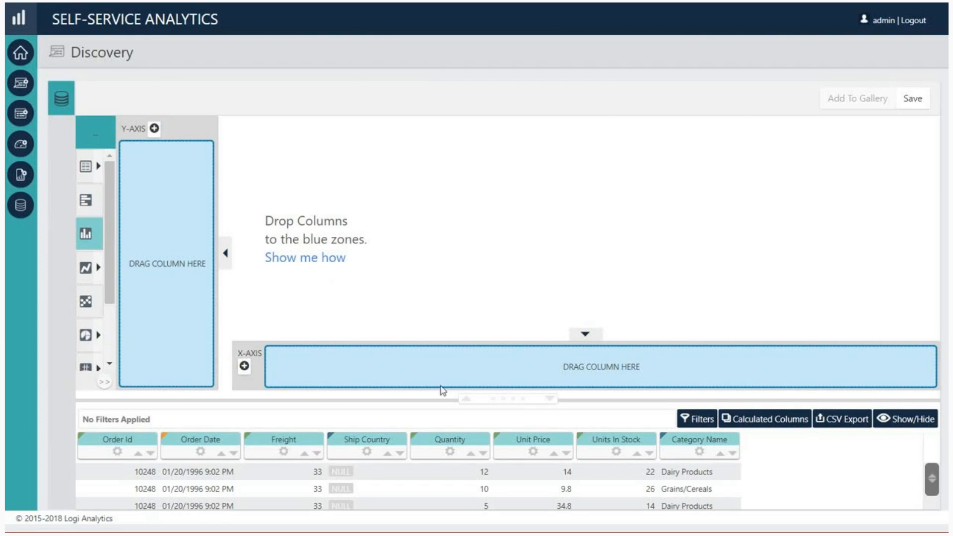
Step: Build the column chart with Unit Price and Units In Stock on the Y-axis and Category Name on the X-axis
left_click_drag(520, 439, 202, 266)
left_click_drag(600, 386, 599, 386)
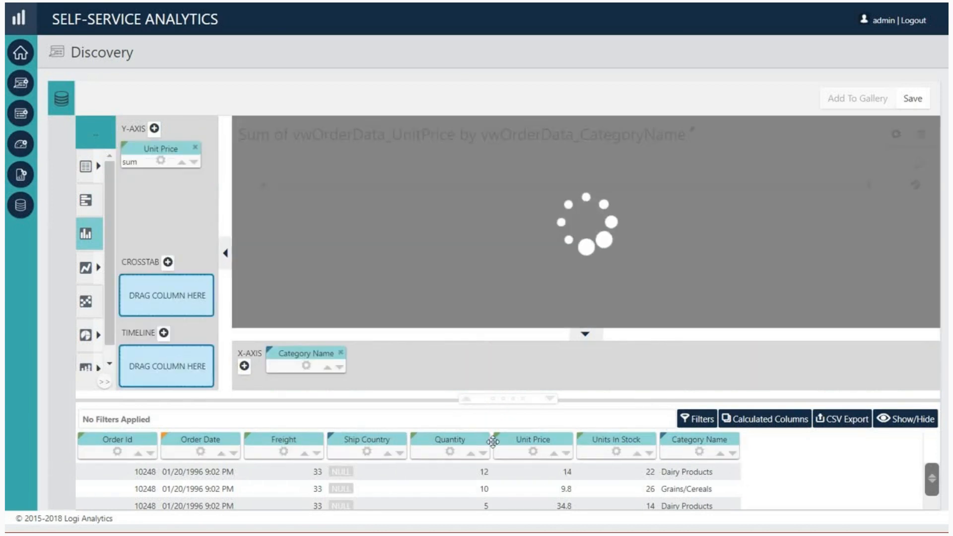
left_click_drag(596, 438, 170, 212)
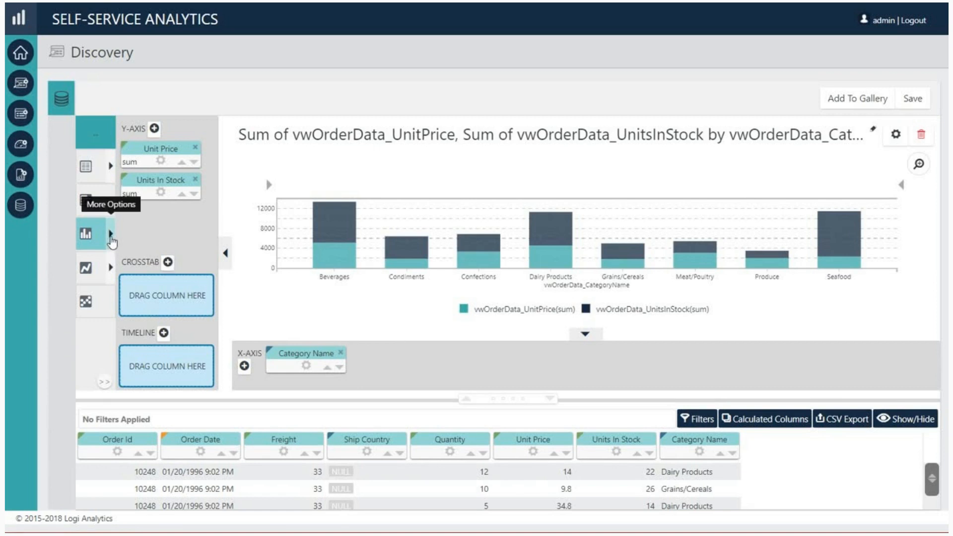
Step: Switch the stacked chart to Percentage Column and from there to Grouped Column
left_click(111, 240)
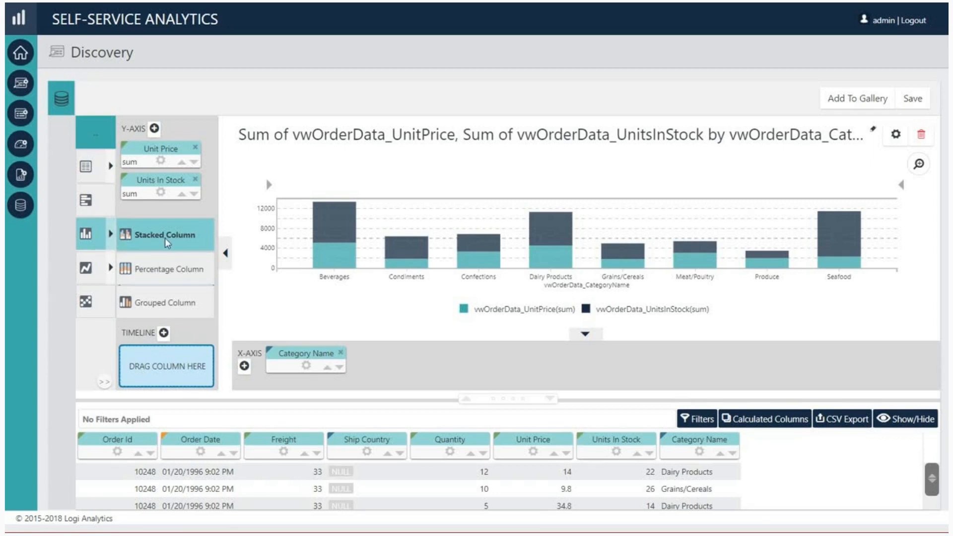
left_click(167, 272)
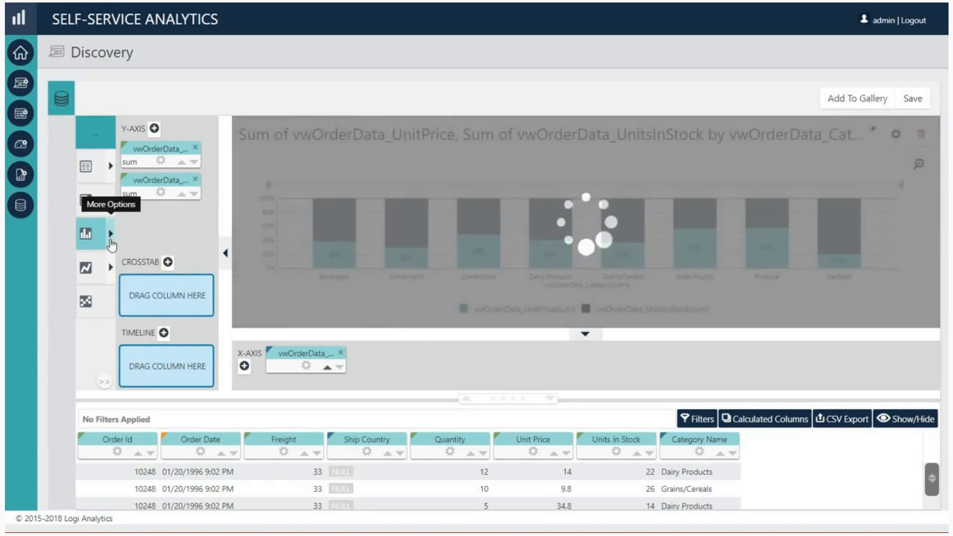
left_click(111, 244)
left_click(160, 304)
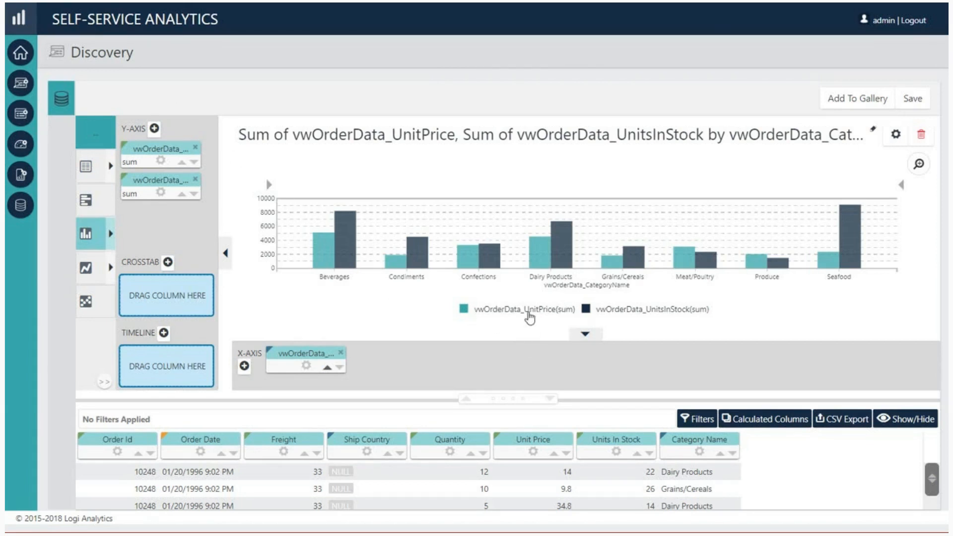
Step: Hide and reshow the Unit Price series and the Units In Stock series one after the other through the chart legend
left_click(529, 315)
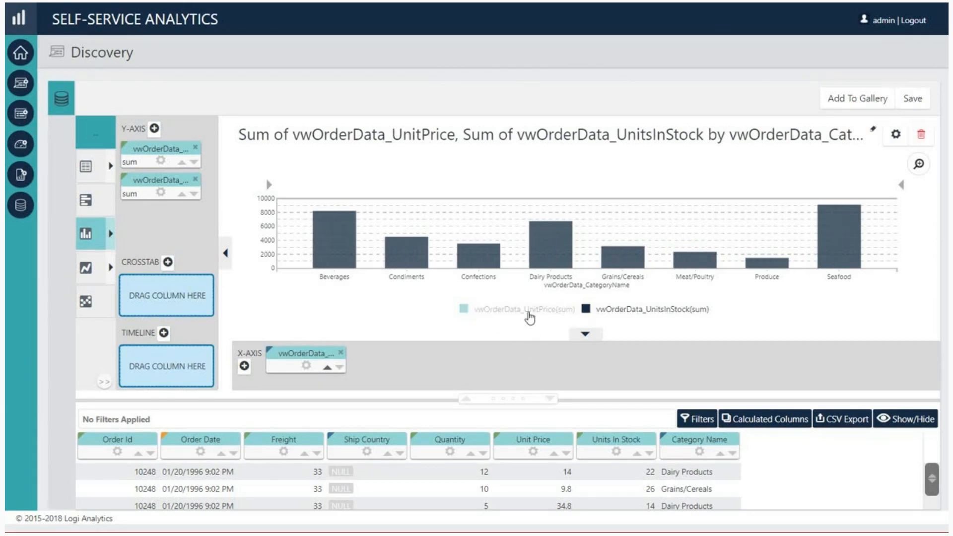
left_click(529, 316)
left_click(627, 316)
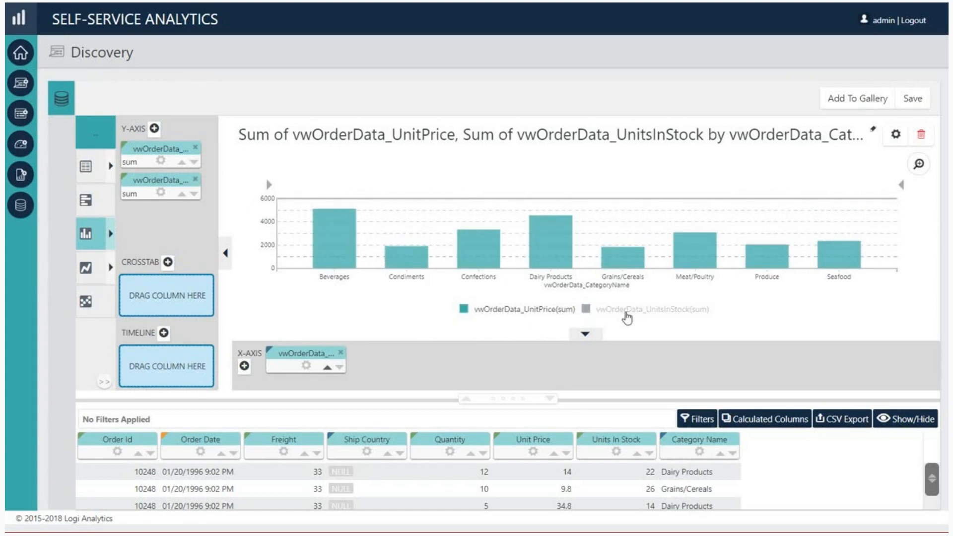
left_click(627, 317)
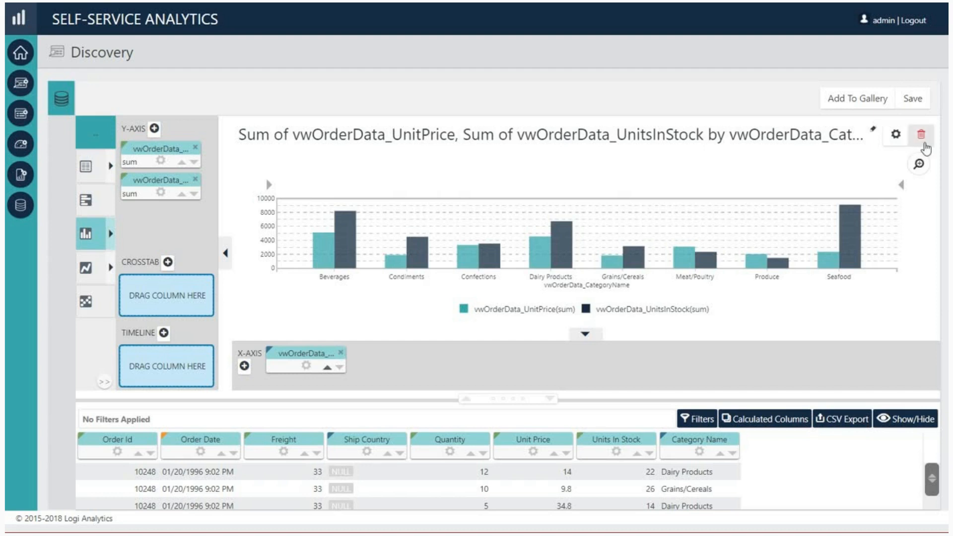
Step: Delete the grouped column chart
left_click(924, 143)
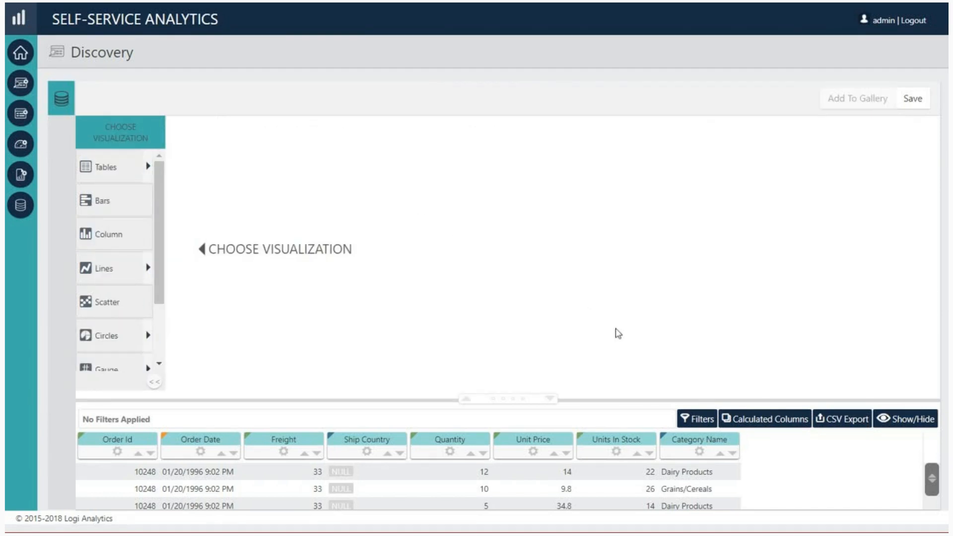
Step: Try to connect the Ship Country column to the Units In Stock column in the Show/Hide Columns list
left_click(897, 423)
scroll(922, 437, "down", 2)
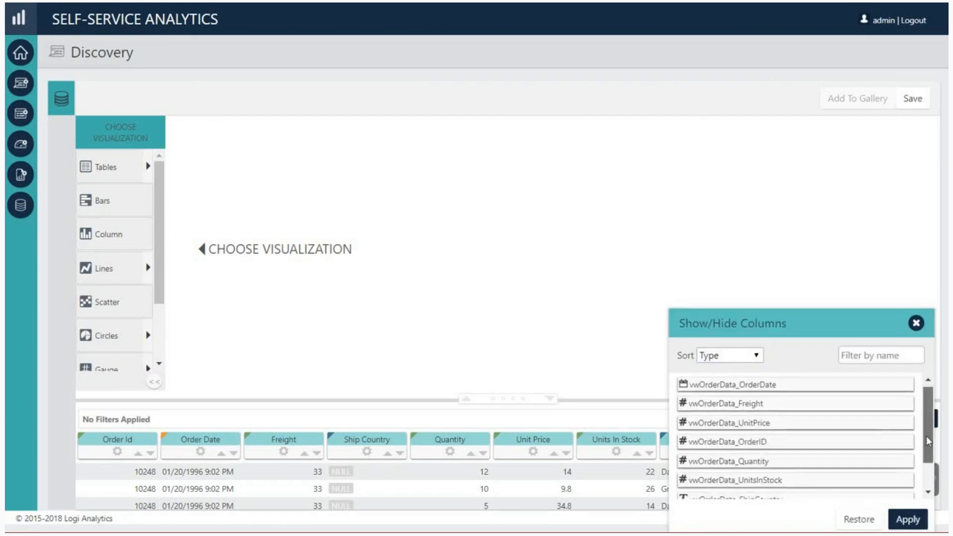
left_click_drag(831, 459, 828, 442)
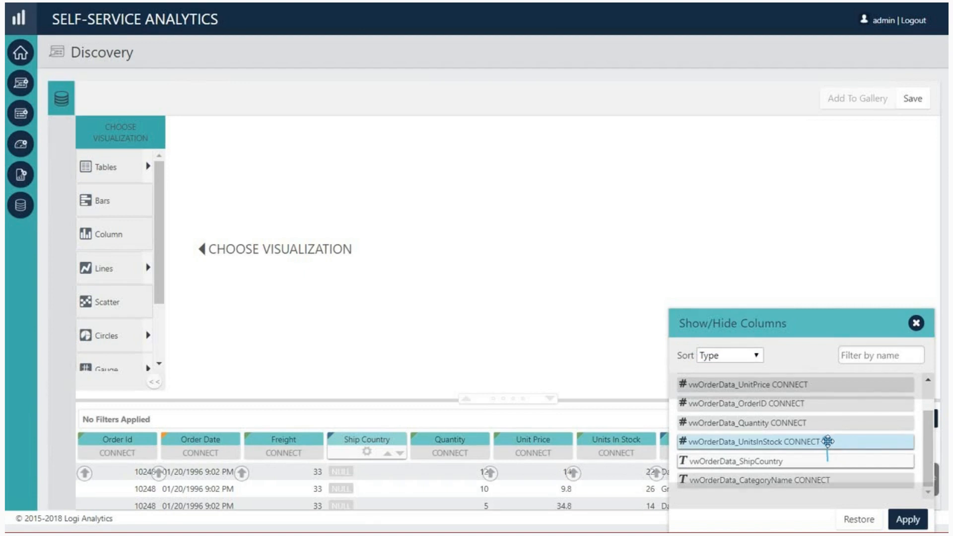
mouse_move(828, 441)
left_mouse_down()
mouse_move(830, 456)
mouse_move(824, 442)
left_mouse_up()
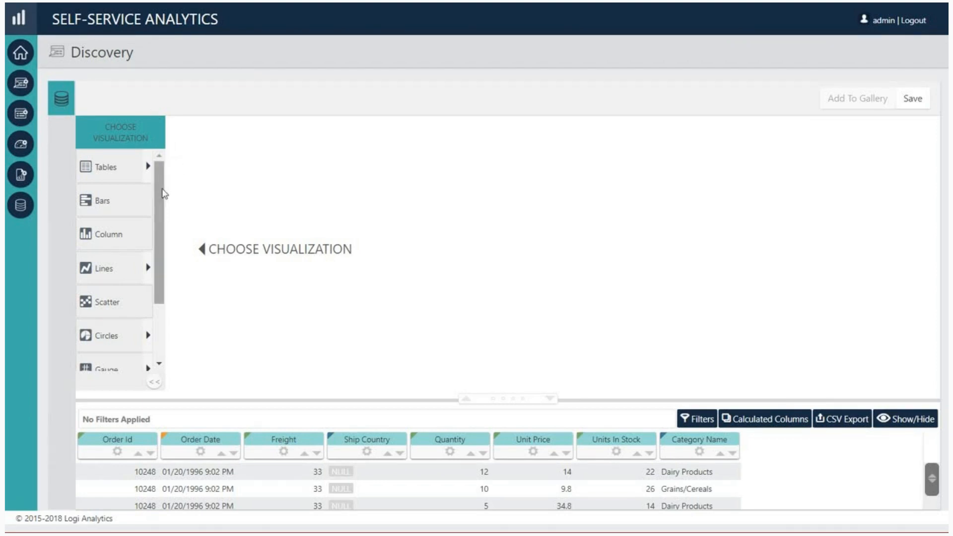
Step: Build a Column combo chart with Units In Stock on the Y-axis, Category Name on the X-axis and Unit Price as the secondary column
left_click_drag(164, 195, 164, 250)
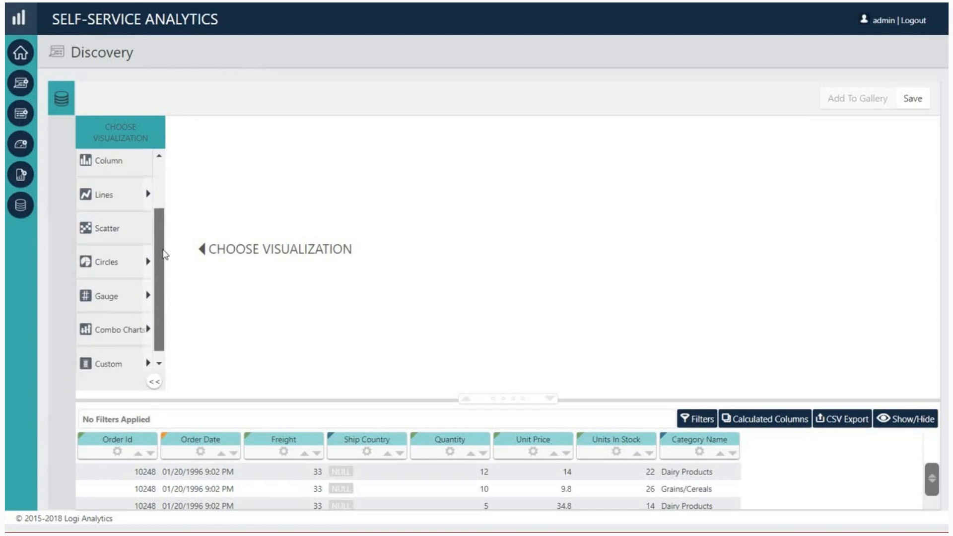
left_click(148, 322)
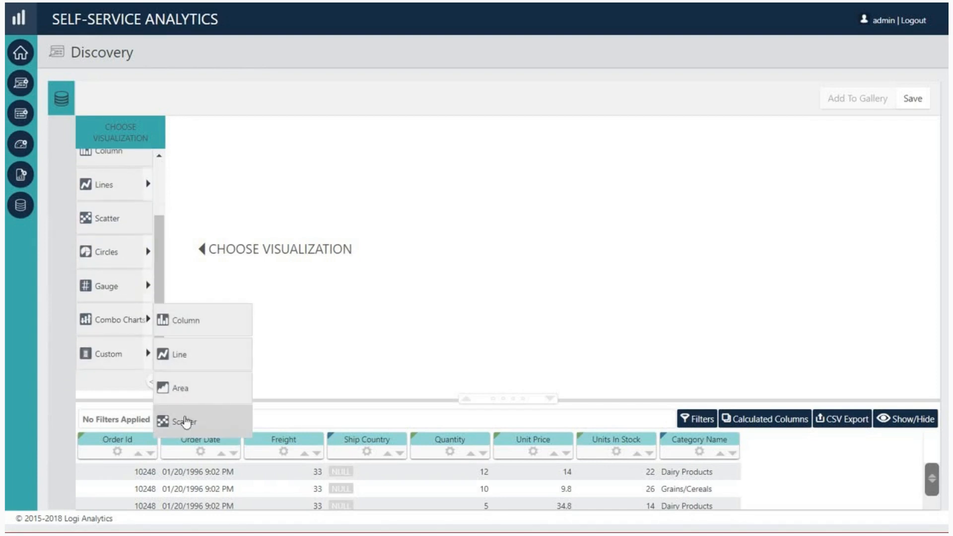
left_click(192, 326)
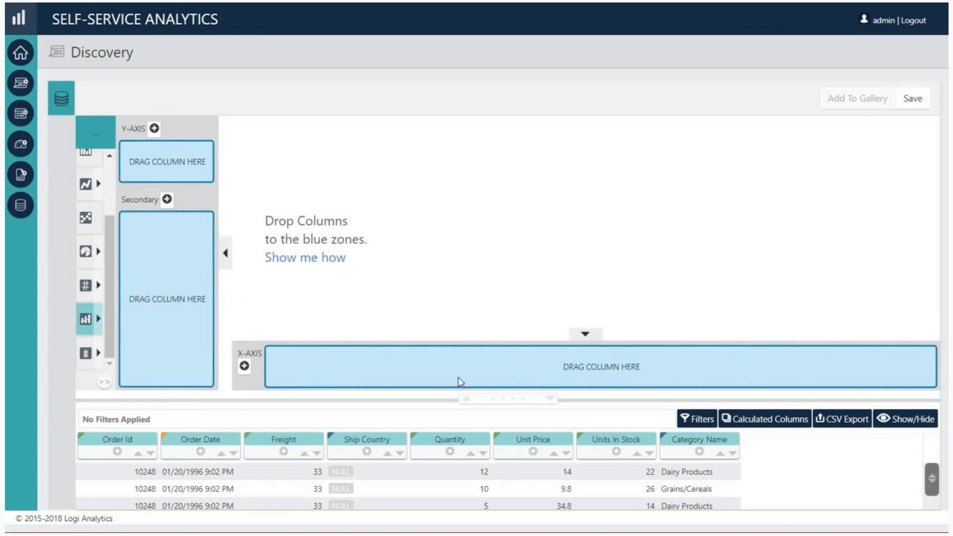
left_click_drag(602, 439, 173, 170)
left_click_drag(676, 439, 619, 369)
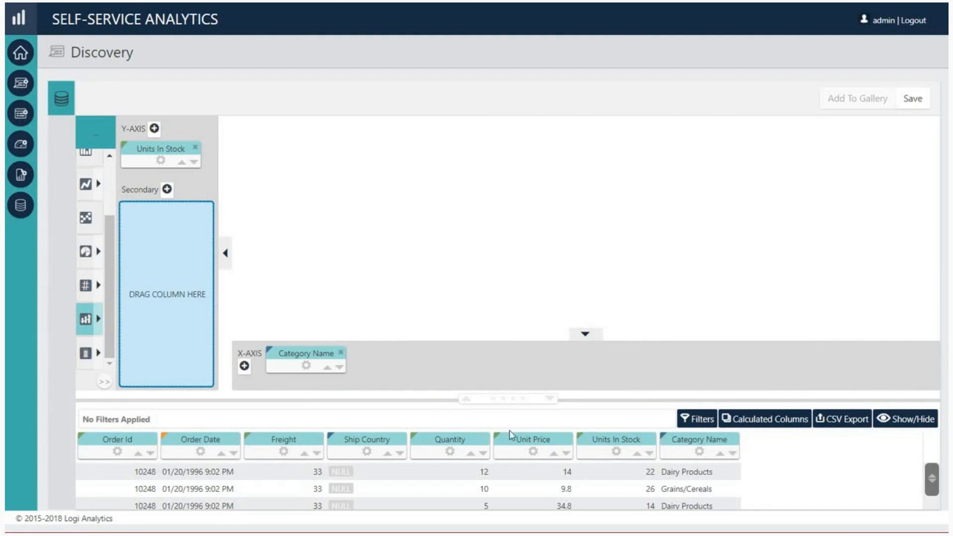
left_click_drag(527, 437, 149, 297)
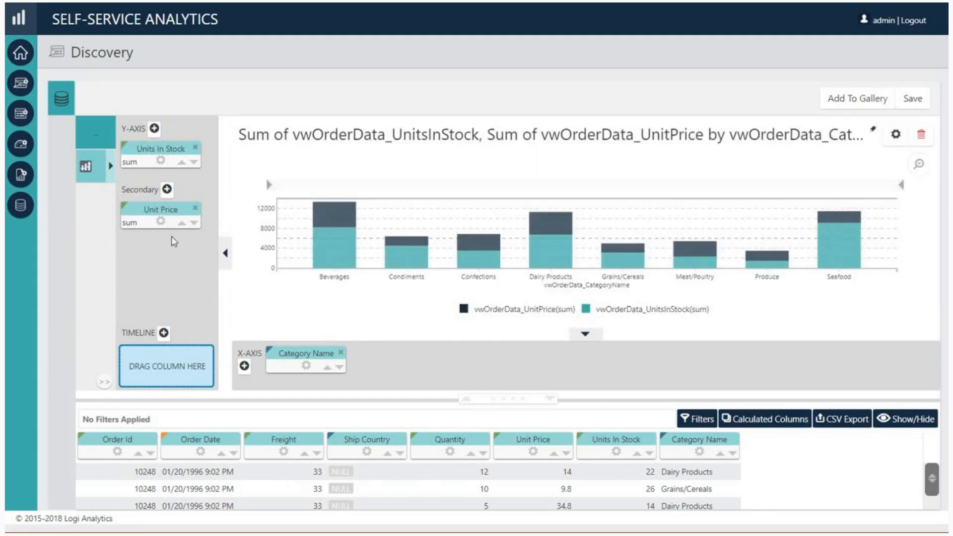
Step: Set the visualization type of the secondary Unit Price column to Line
left_click(161, 222)
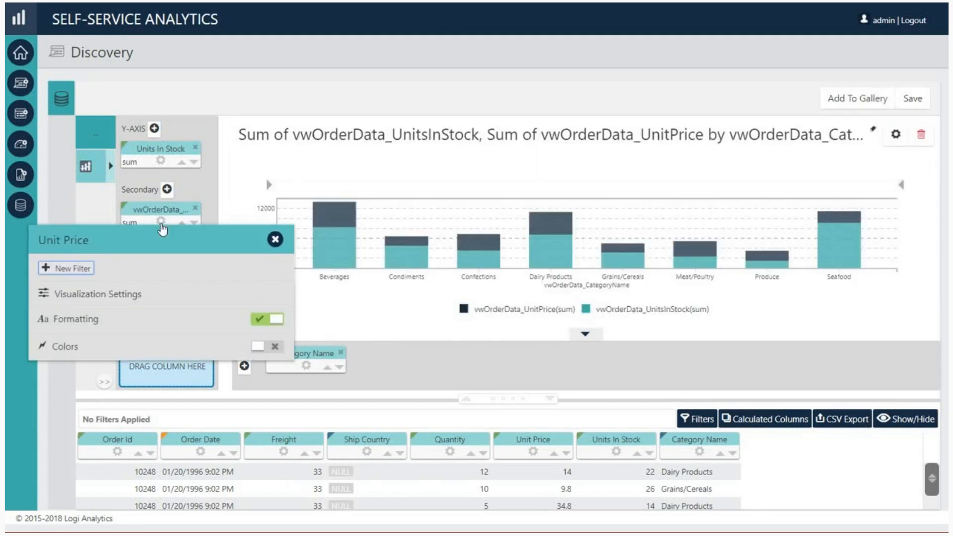
left_click(180, 298)
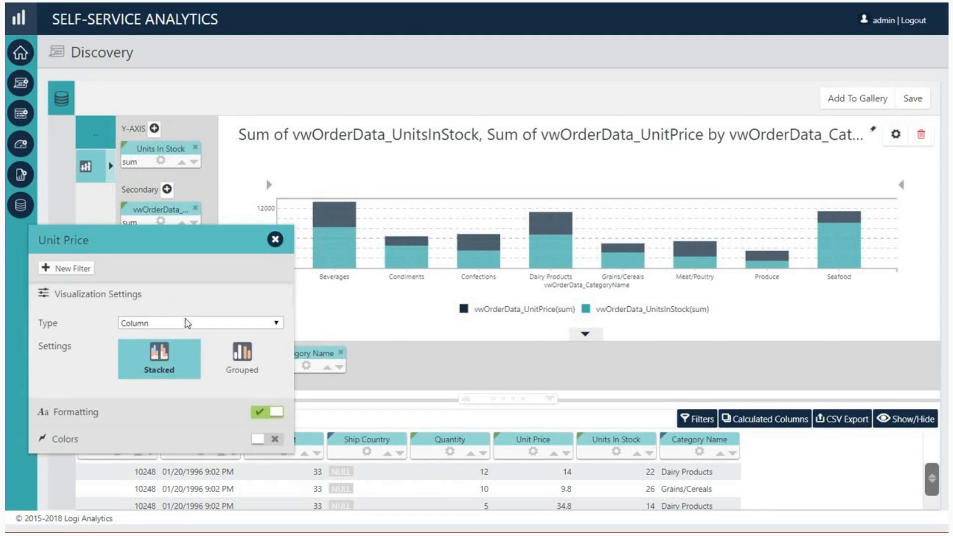
left_click(186, 322)
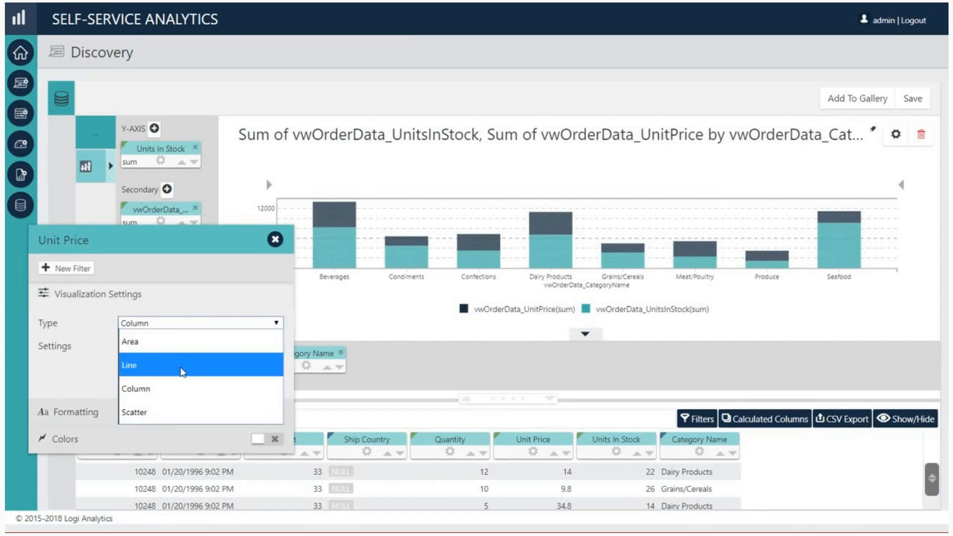
left_click(182, 371)
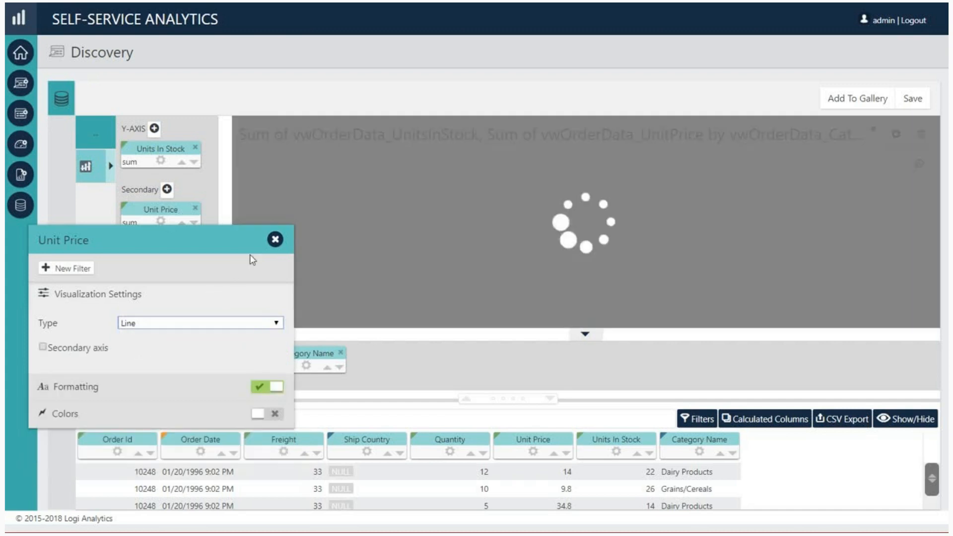
left_click(275, 242)
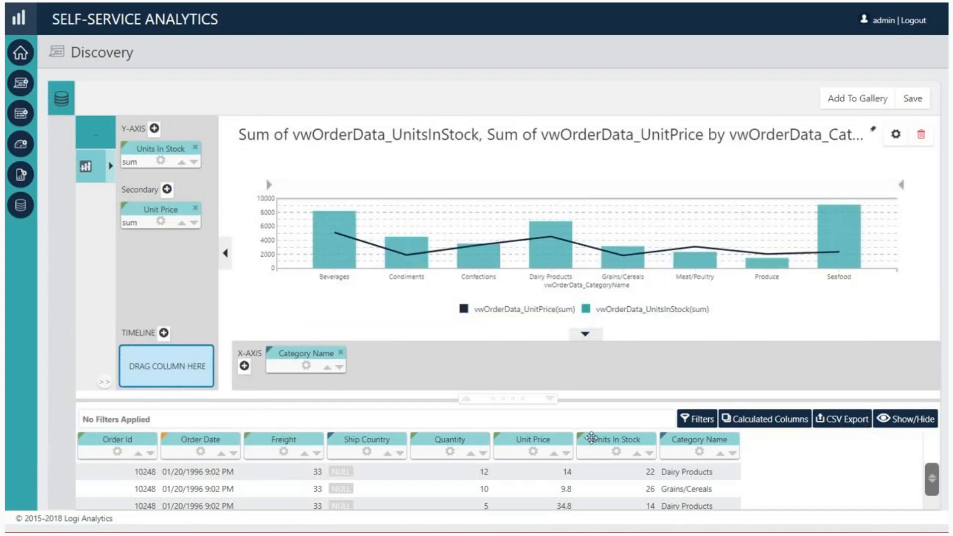
Step: Add Units In Stock as another secondary column and set its aggregation to sum
left_click_drag(585, 440, 174, 277)
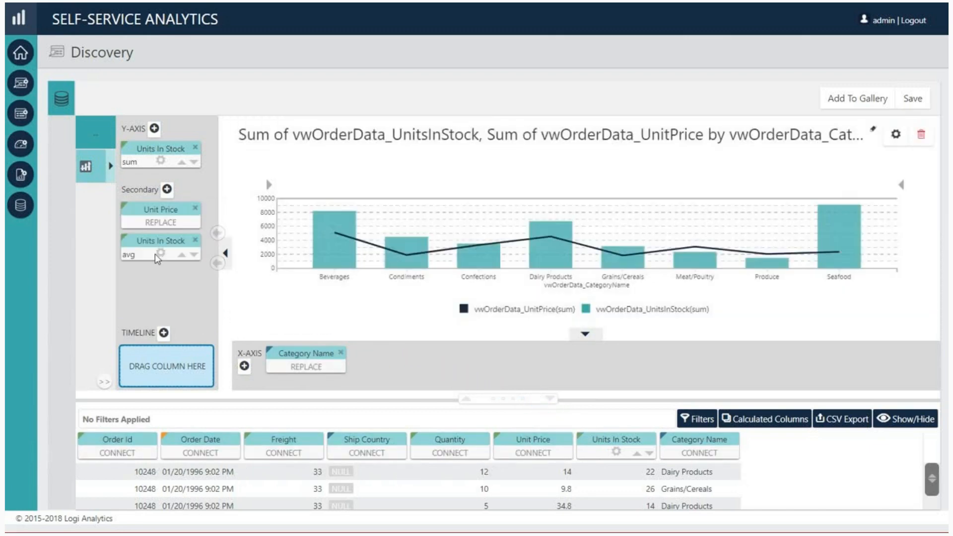
left_click(130, 255)
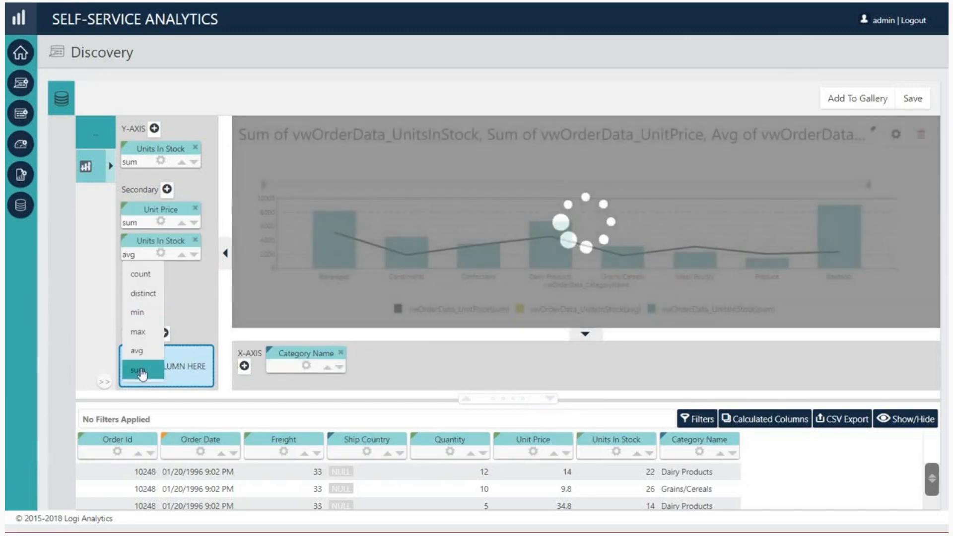
left_click(131, 366)
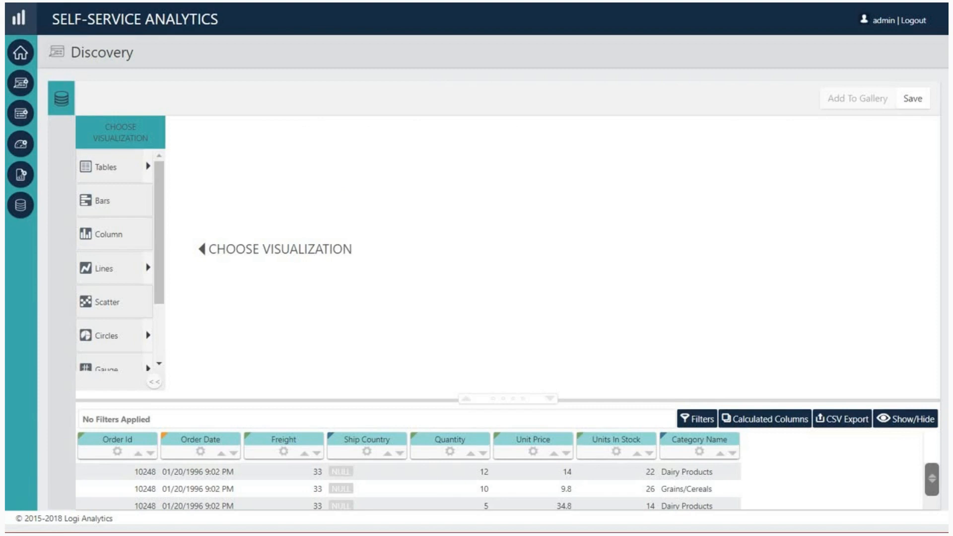
Step: Build a Bars chart with Freight as data, Ship Country as label and Order Date as the timeline
left_click(130, 204)
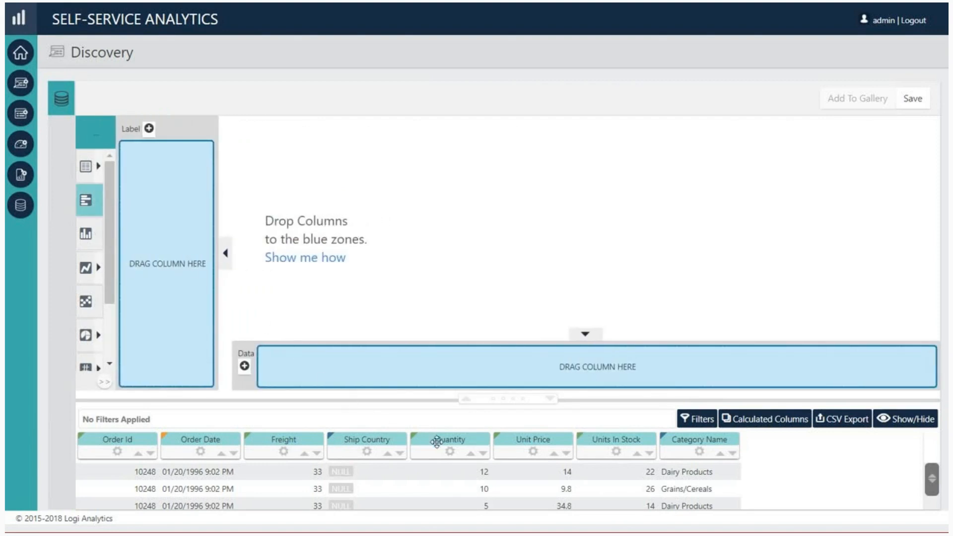
left_click_drag(283, 440, 298, 365)
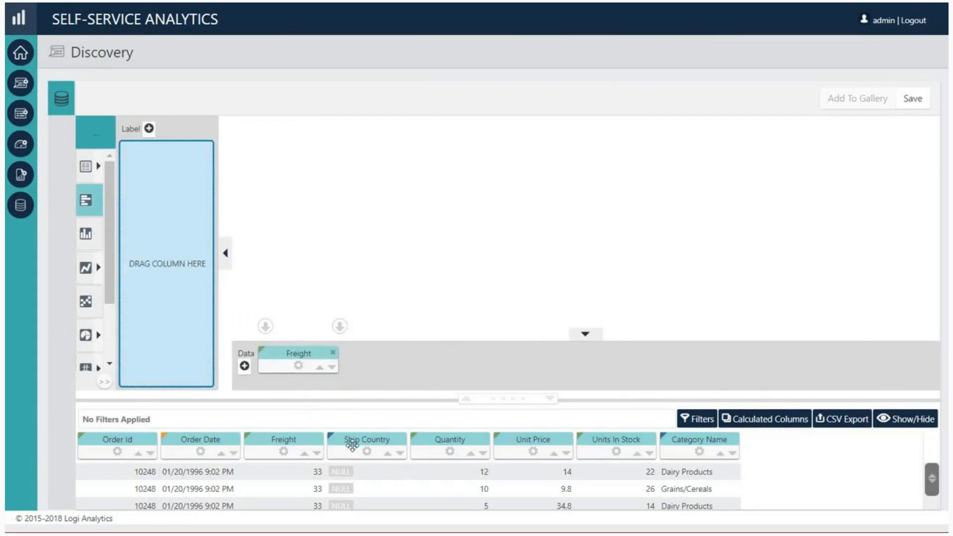
left_click_drag(351, 440, 171, 287)
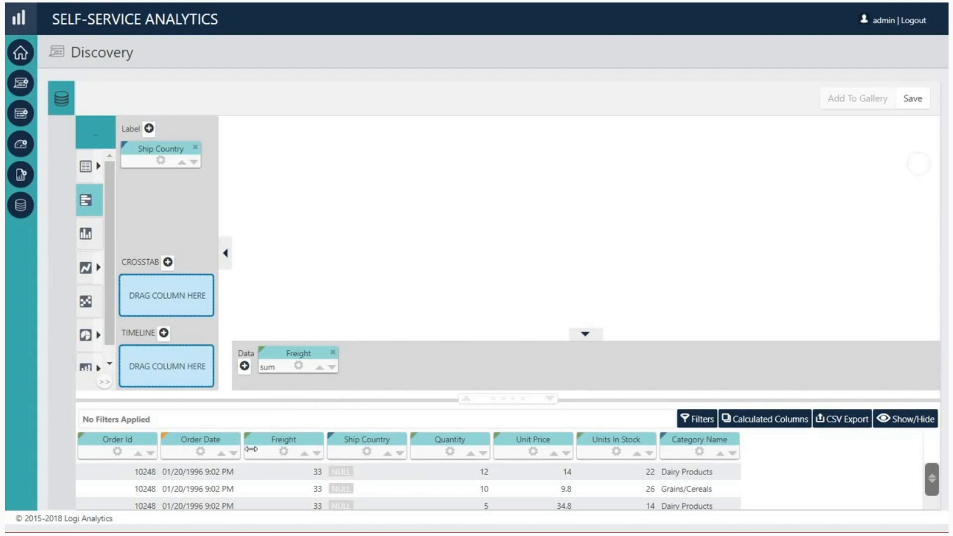
left_click_drag(221, 437, 183, 362)
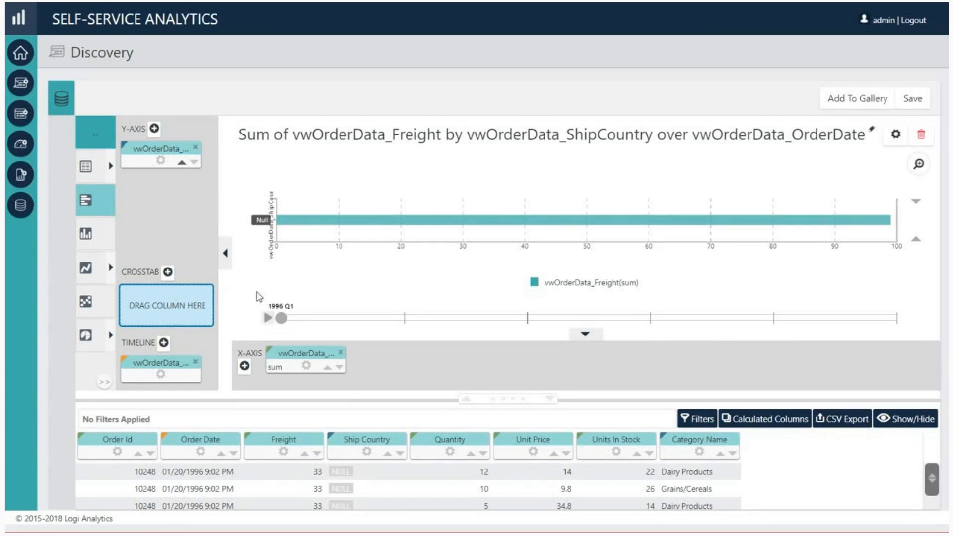
Step: Play and pause the Order Date timeline twice, and move its marker to 1996 Q4 and back to 1996 Q3
left_click(271, 321)
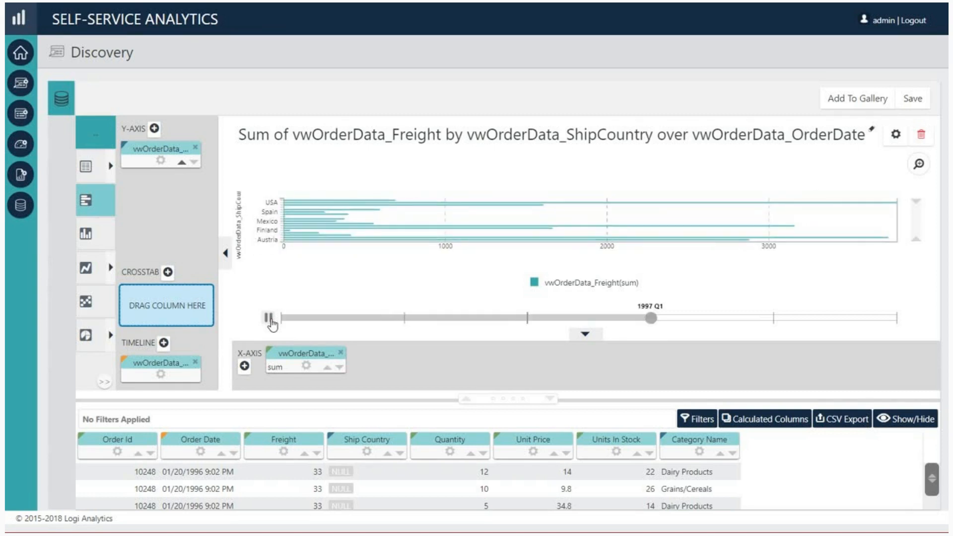
left_click(270, 319)
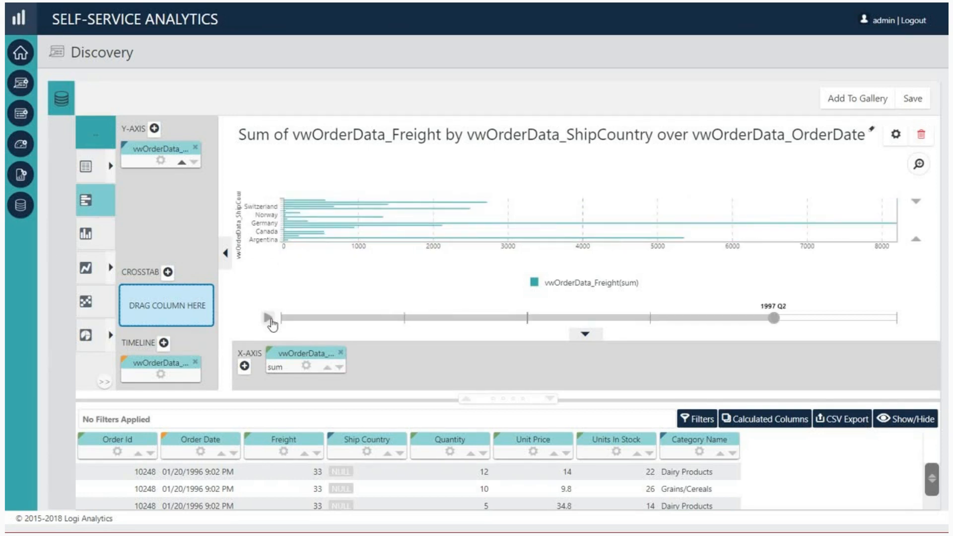
left_click(271, 321)
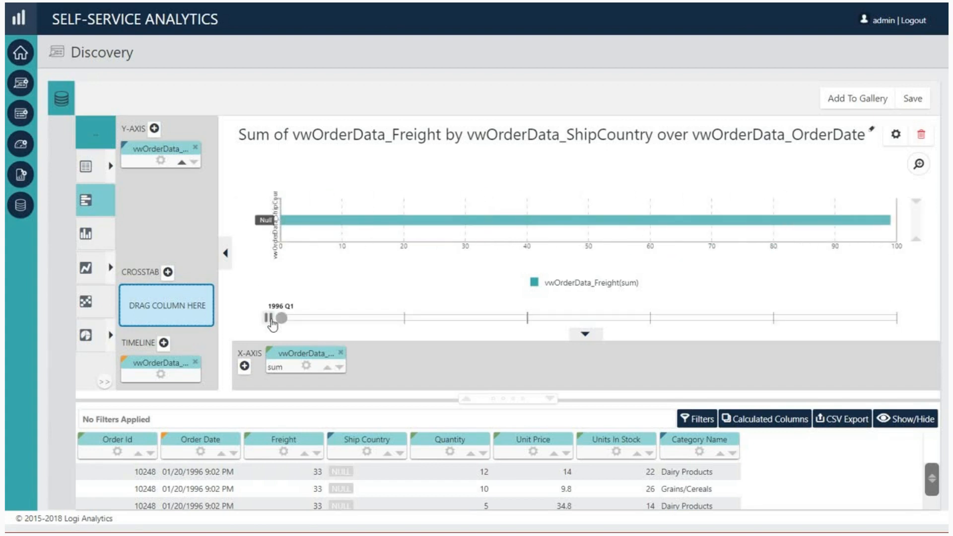
left_click(271, 321)
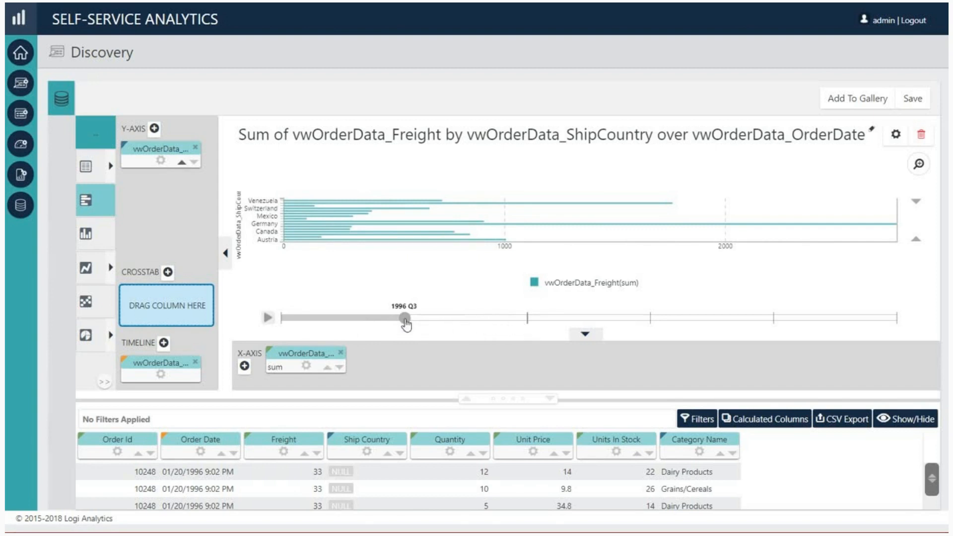
left_click(527, 320)
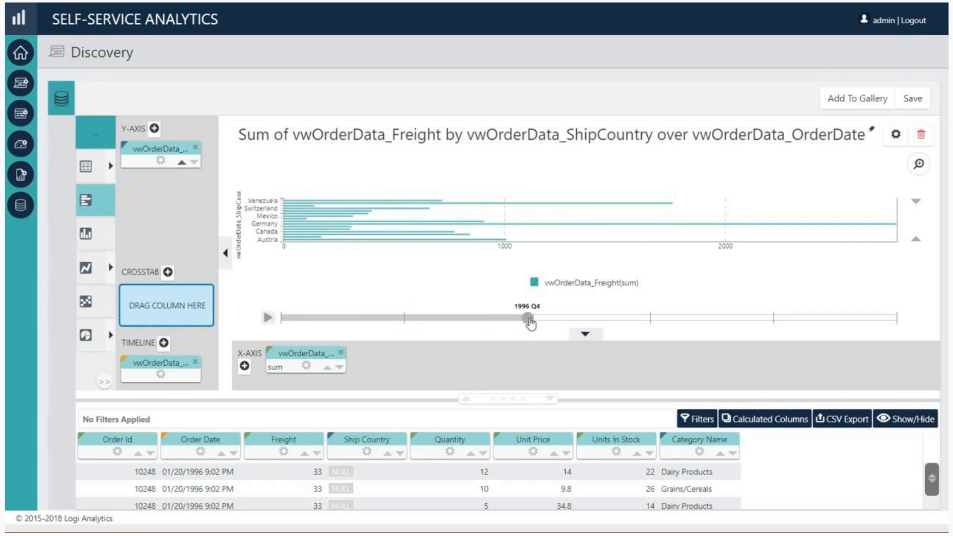
left_click(403, 320)
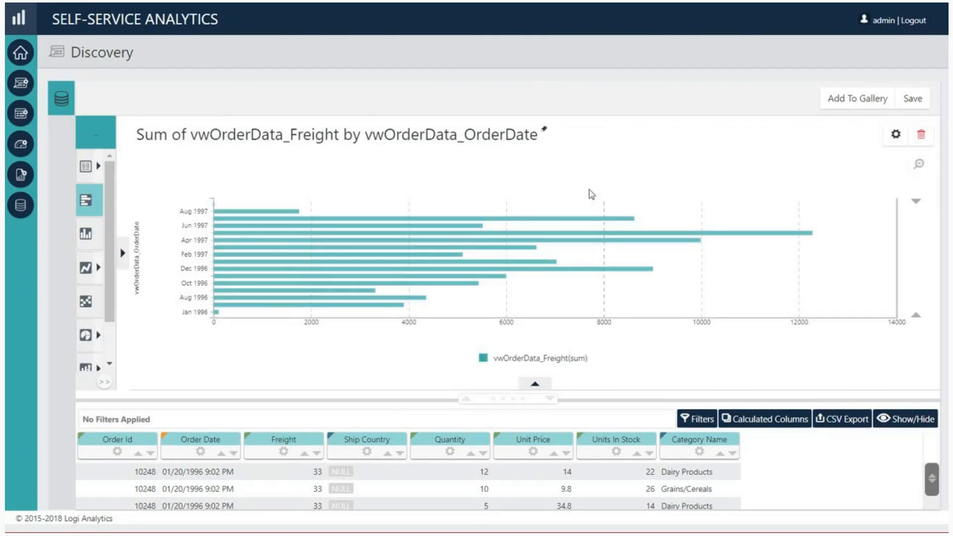
Step: Open the Explorer options of the Freight by Order Date bar chart and choose Zoom Mode
left_click(920, 165)
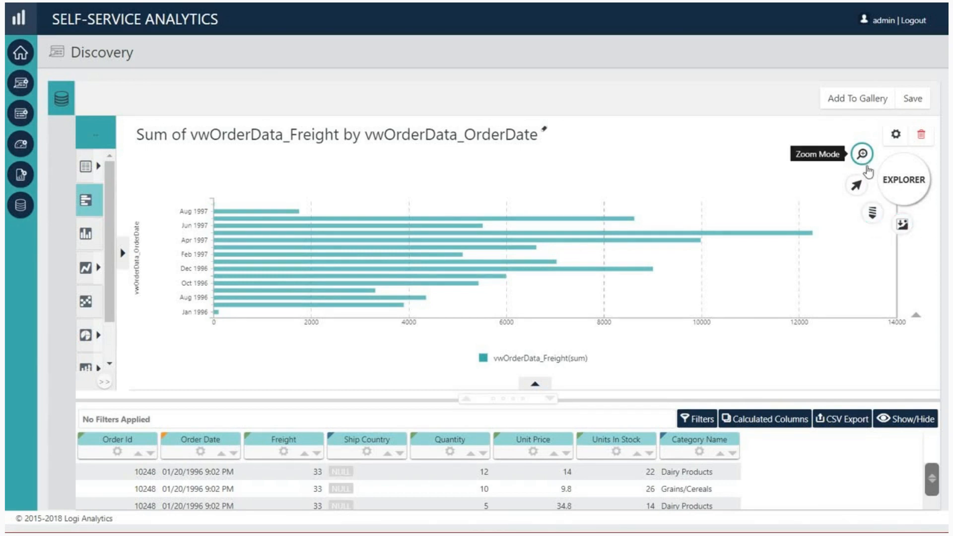
left_click(902, 184)
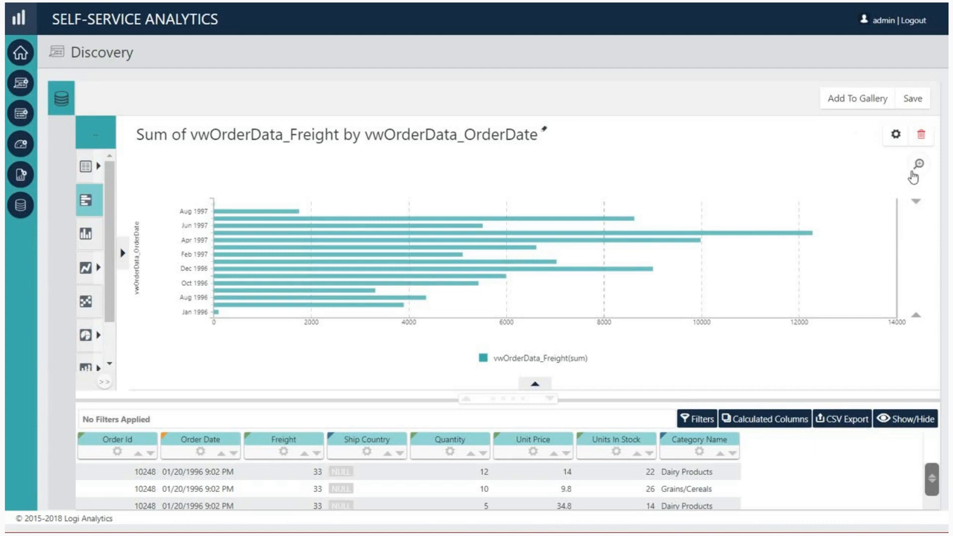
left_click(918, 168)
left_click(917, 172)
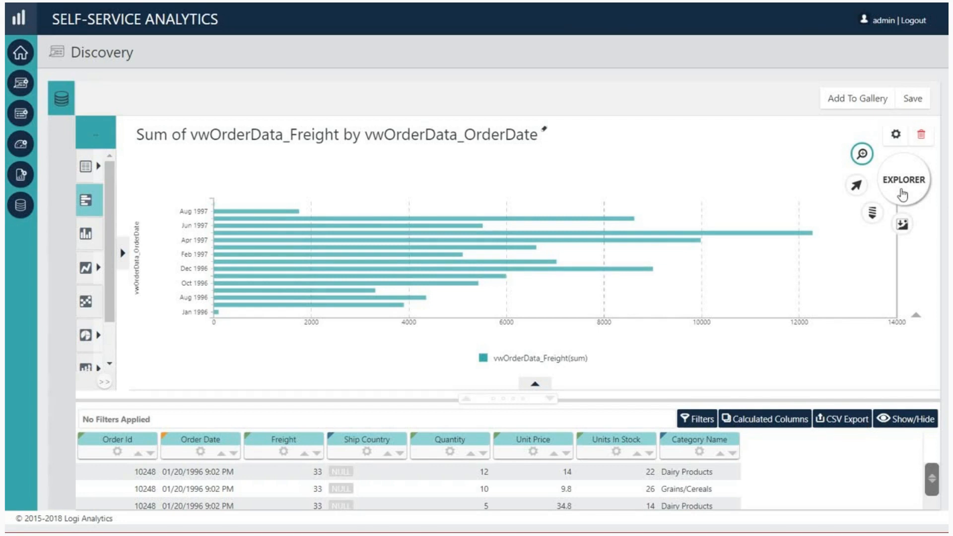
left_click(903, 194)
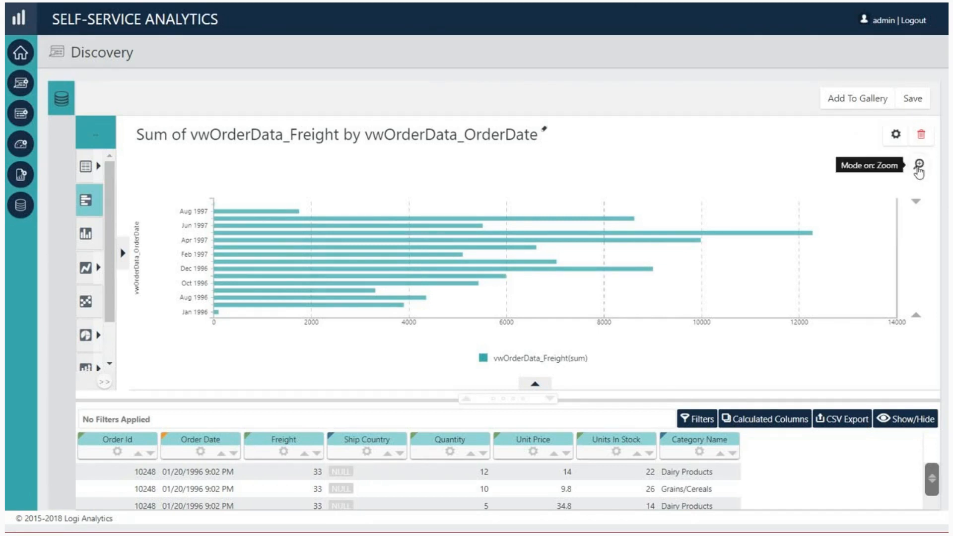
left_click(920, 170)
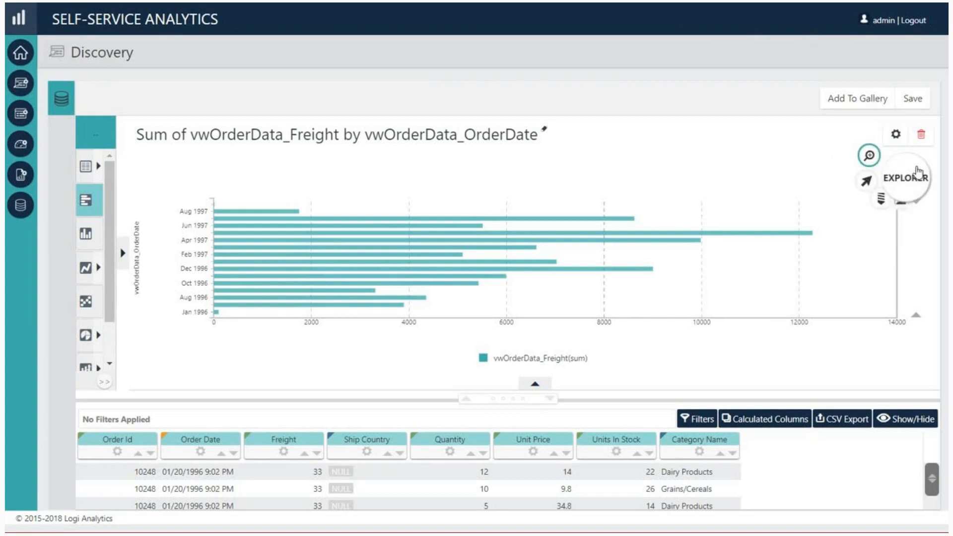
left_click(863, 158)
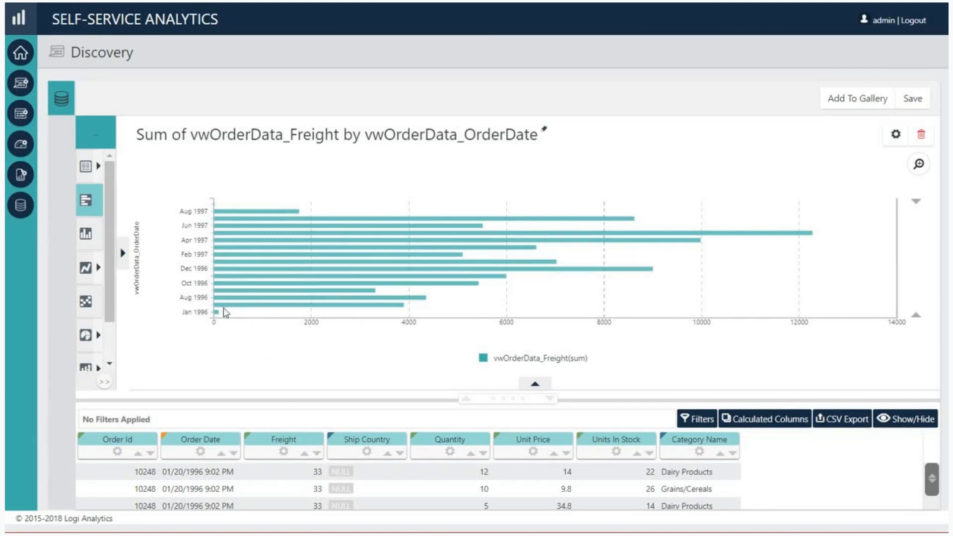
Step: Zoom the bar chart into the months Jan 1996 to Sep 1996 and reset the zoom
left_click_drag(223, 287, 223, 318)
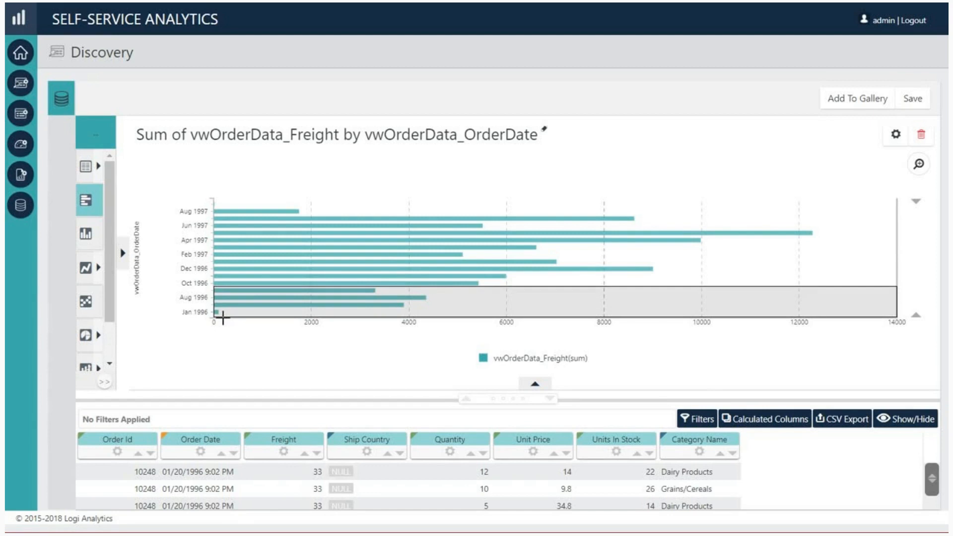
left_click_drag(223, 318, 223, 318)
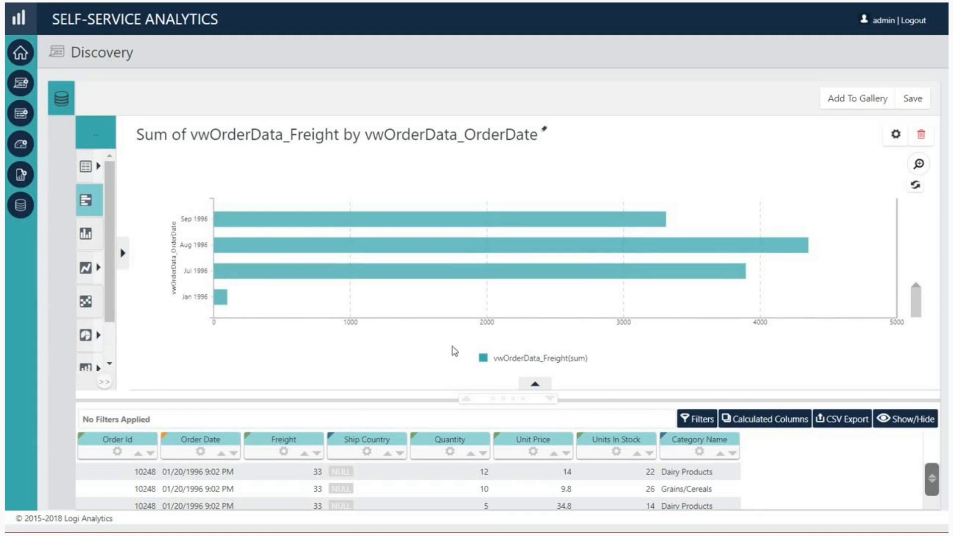
left_click(917, 192)
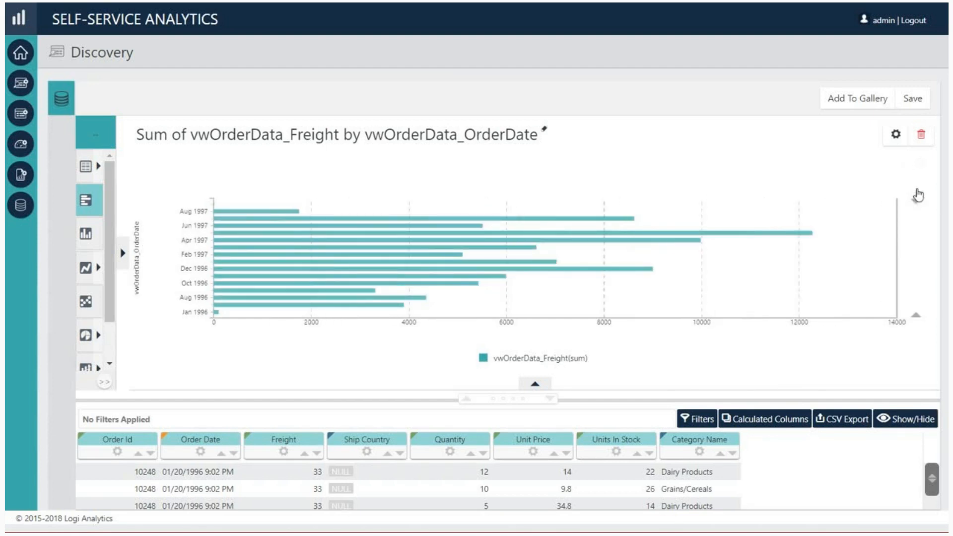
Step: Switch the chart to Scatter and zoom into the dense cluster of points at the low Freight values
left_click(88, 305)
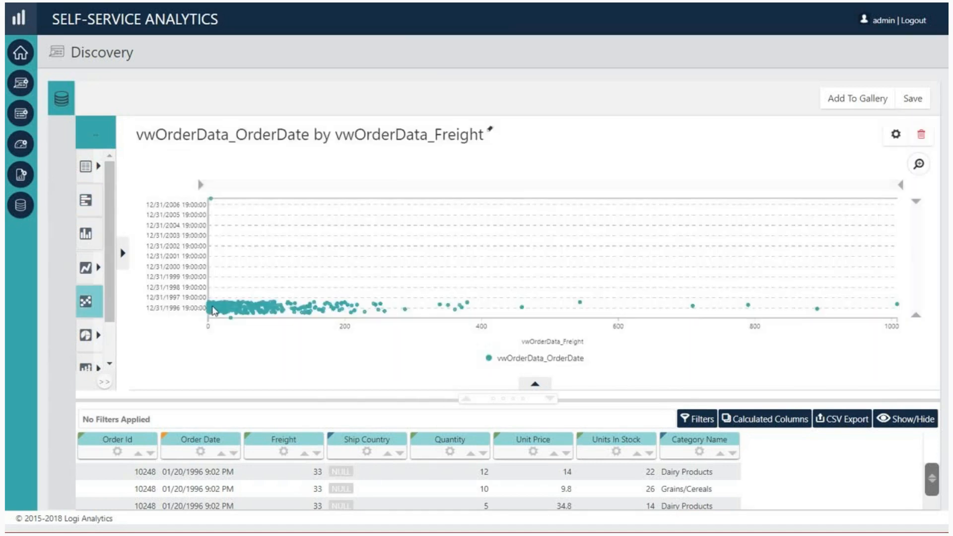
left_click_drag(213, 294, 396, 319)
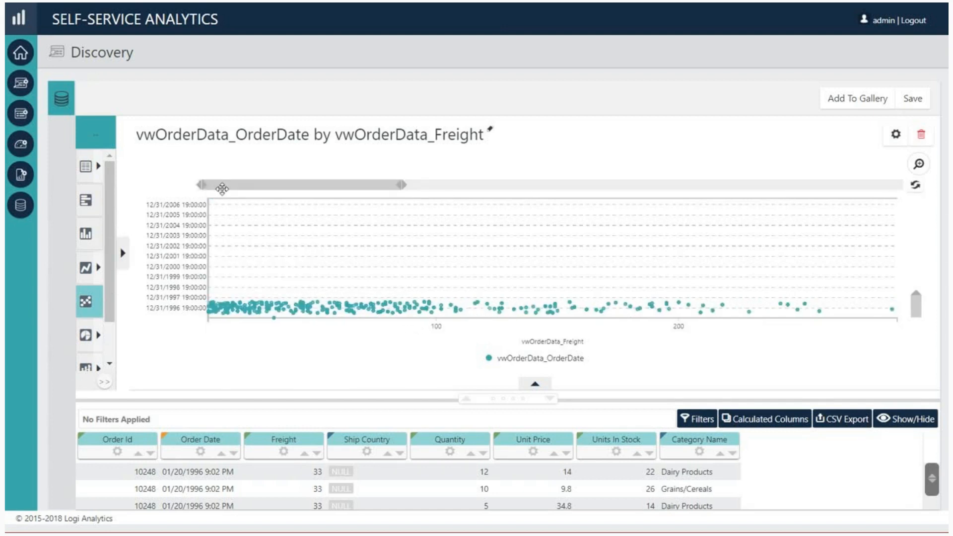
Step: Shift the zoomed Freight range to higher values and back to zero, and try the Order Date range slider
left_click_drag(231, 187, 454, 200)
left_click_drag(339, 199, 214, 195)
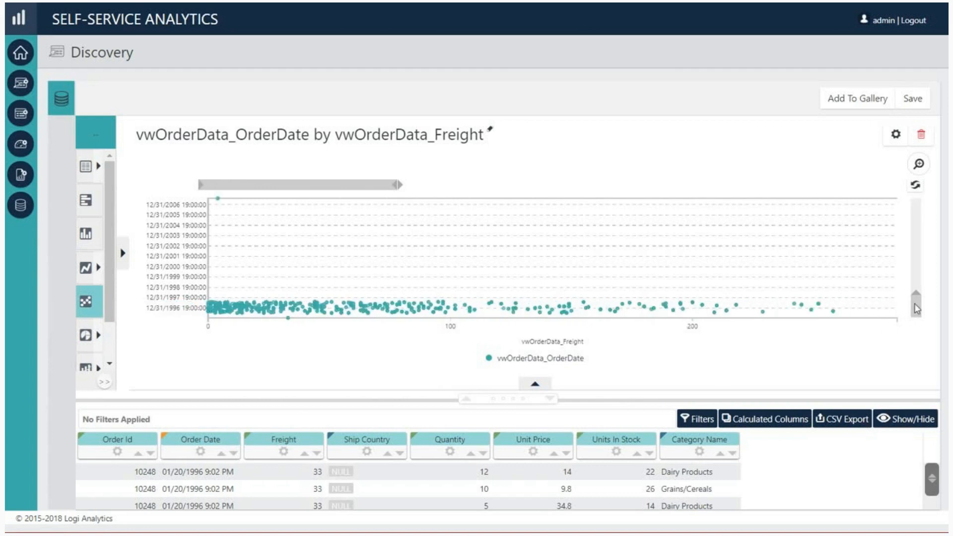
mouse_move(915, 300)
left_mouse_down()
mouse_move(913, 243)
mouse_move(917, 297)
left_mouse_up()
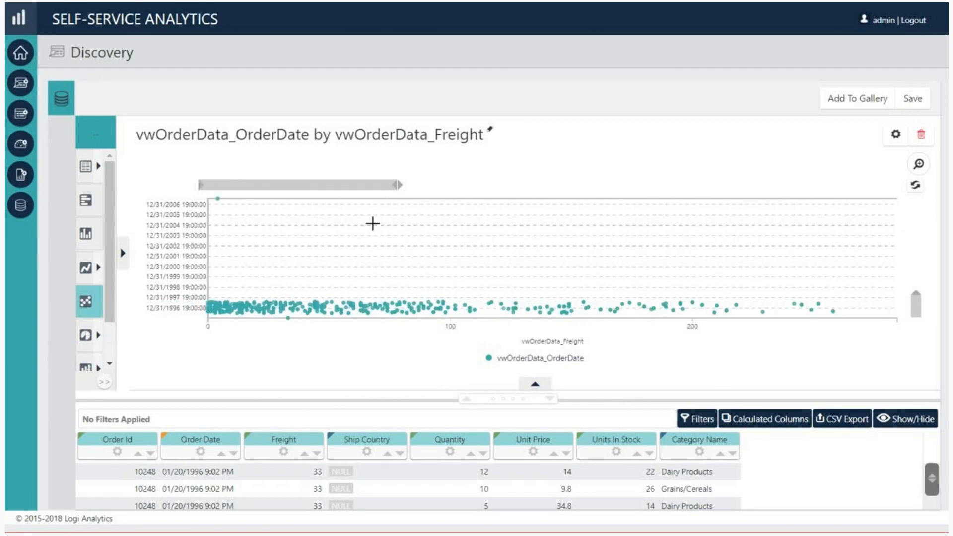
mouse_move(302, 187)
left_mouse_down()
mouse_move(441, 183)
mouse_move(298, 186)
left_mouse_up()
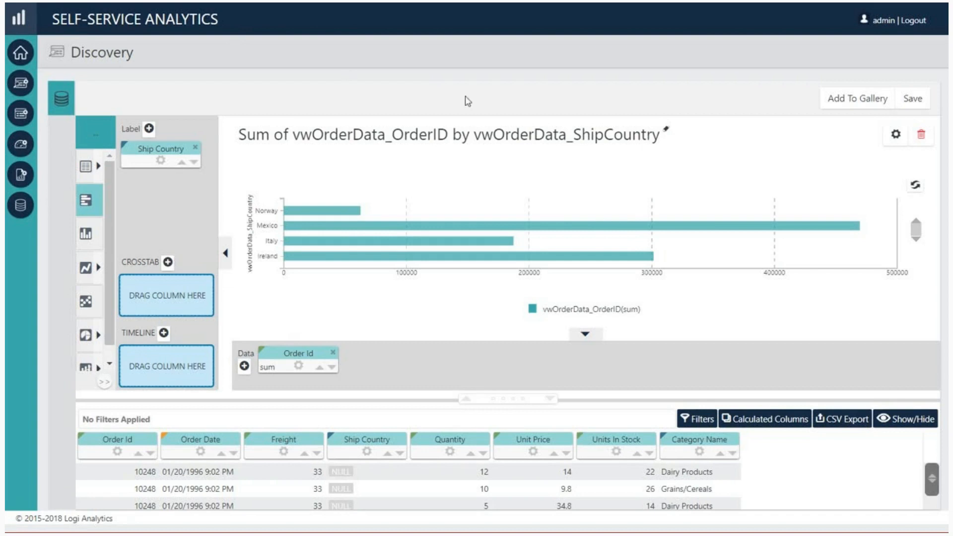
Step: Turn on Selection Mode for the Order ID by Ship Country bar chart and select the Mexico bar
left_click(916, 172)
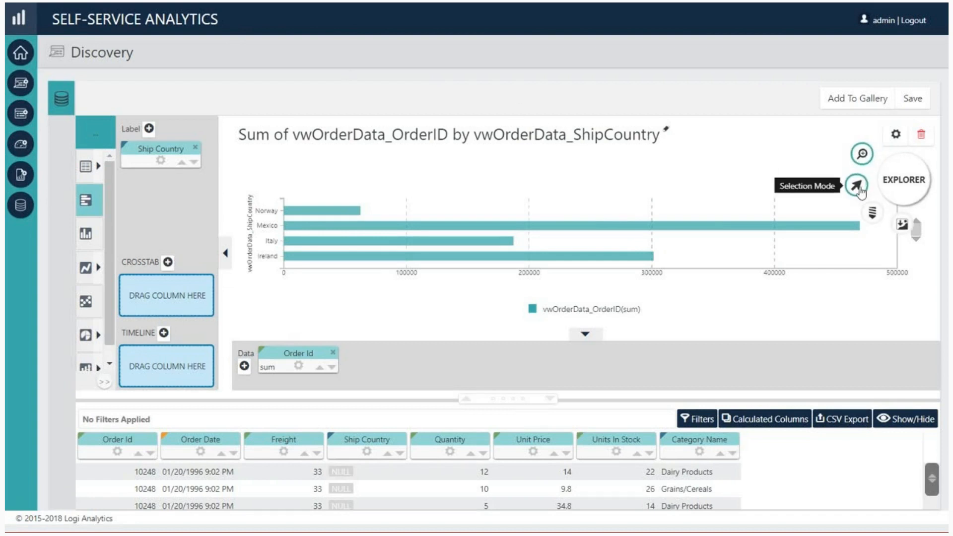
left_click(859, 187)
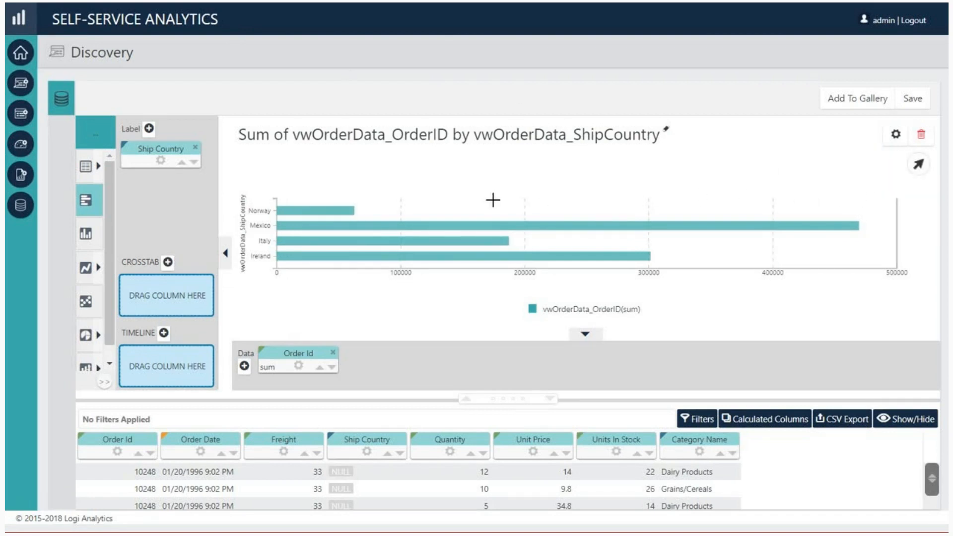
left_click(378, 226)
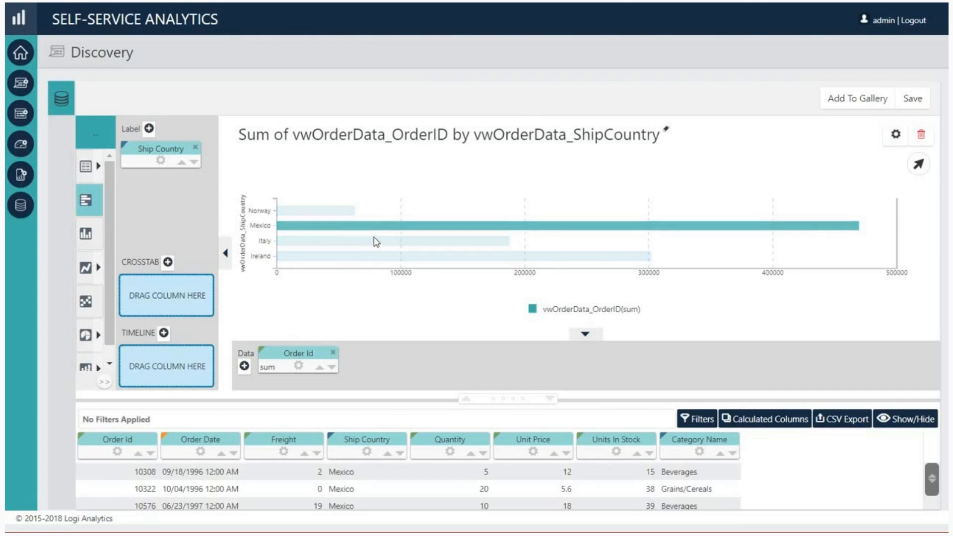
Step: Add the Italy bar to the Mexico selection and review the matching rows in the data table
left_click(375, 243)
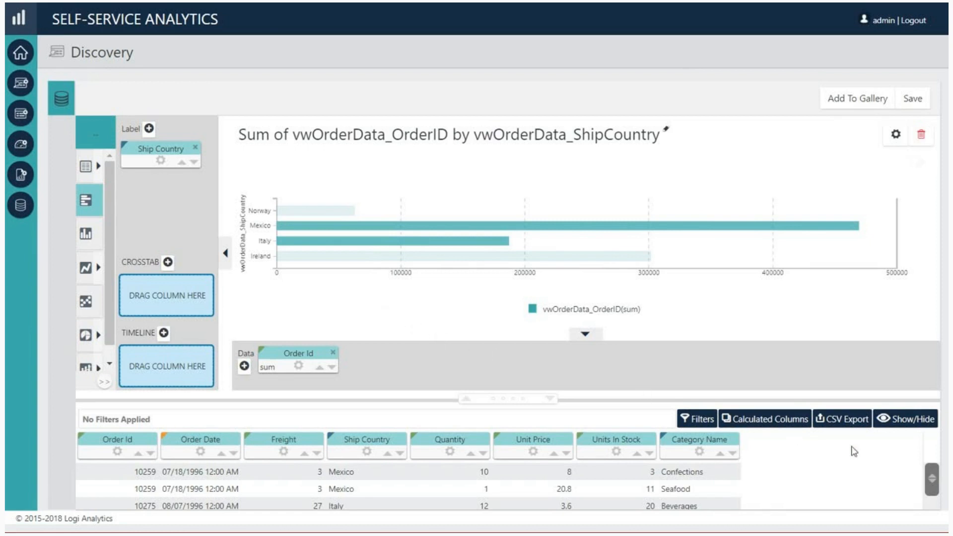
mouse_move(934, 478)
left_mouse_down()
mouse_move(939, 505)
mouse_move(940, 480)
left_mouse_up()
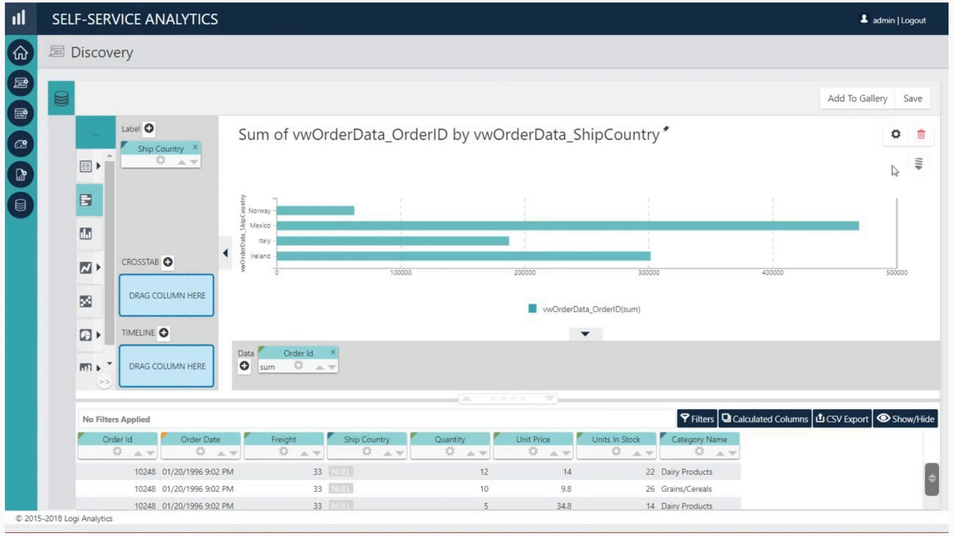
Step: Turn on Drill Mode for the bar chart and drill the Mexico bar to vwOrderData_CategoryName
left_click(918, 168)
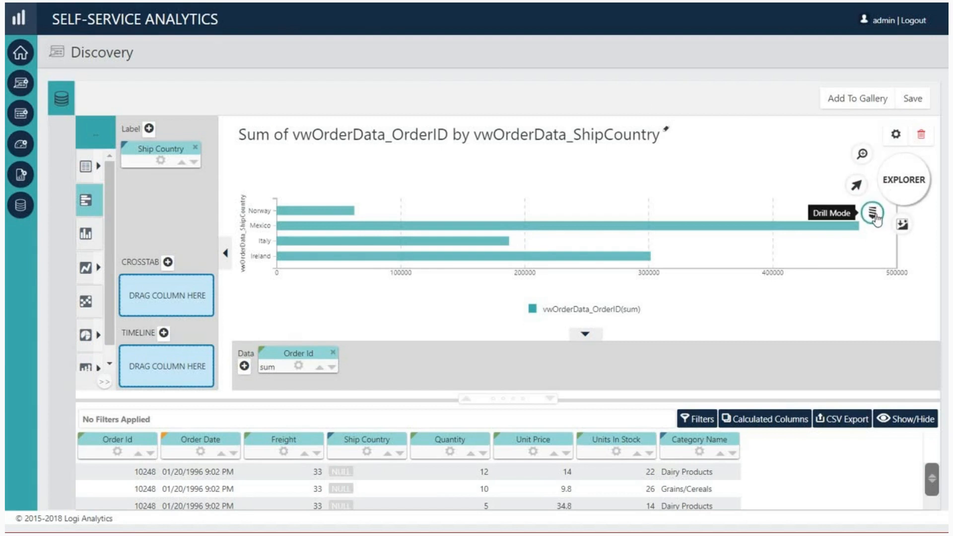
left_click(874, 215)
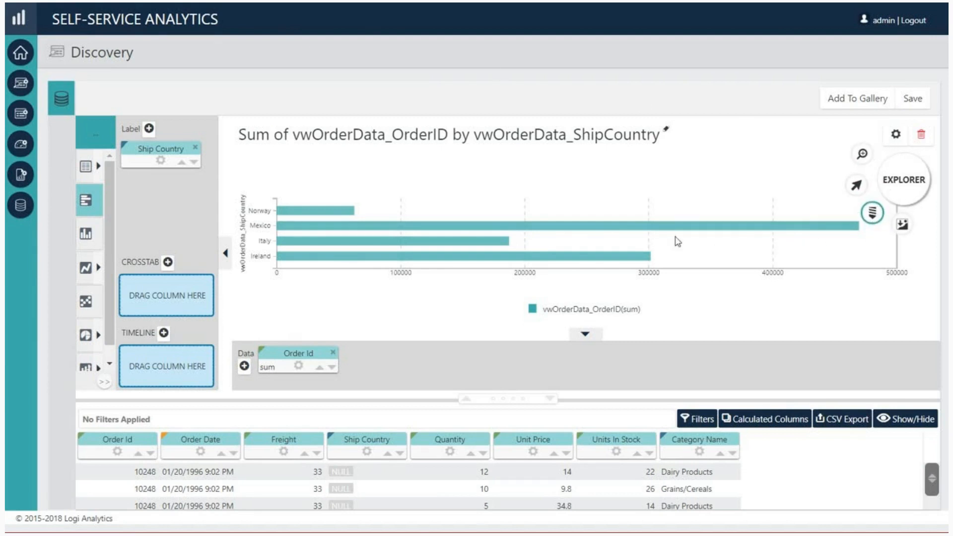
left_click(453, 230)
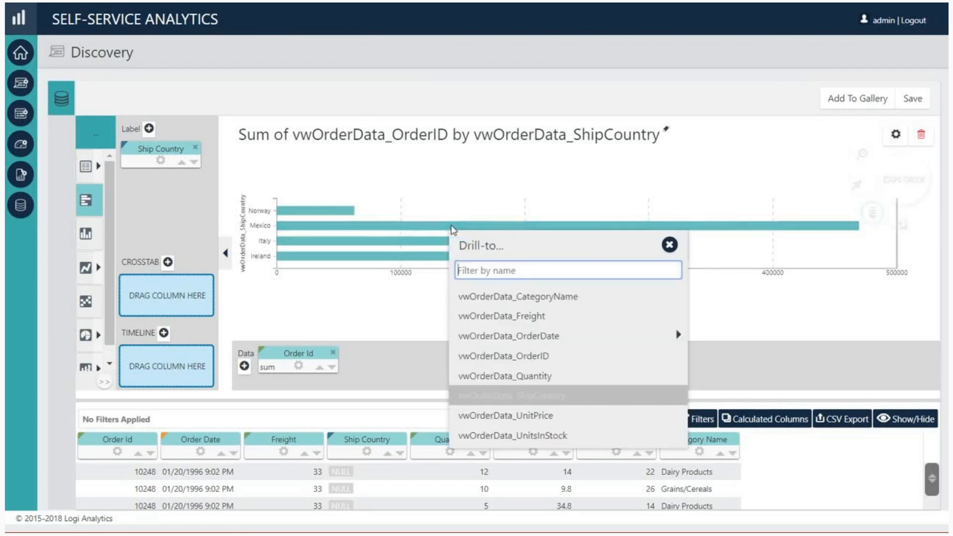
mouse_move(504, 338)
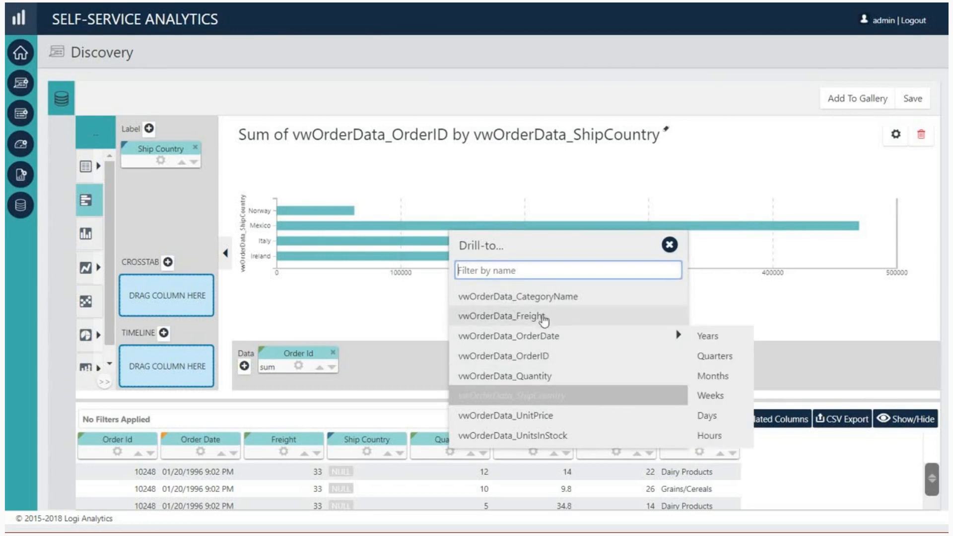
left_click(547, 298)
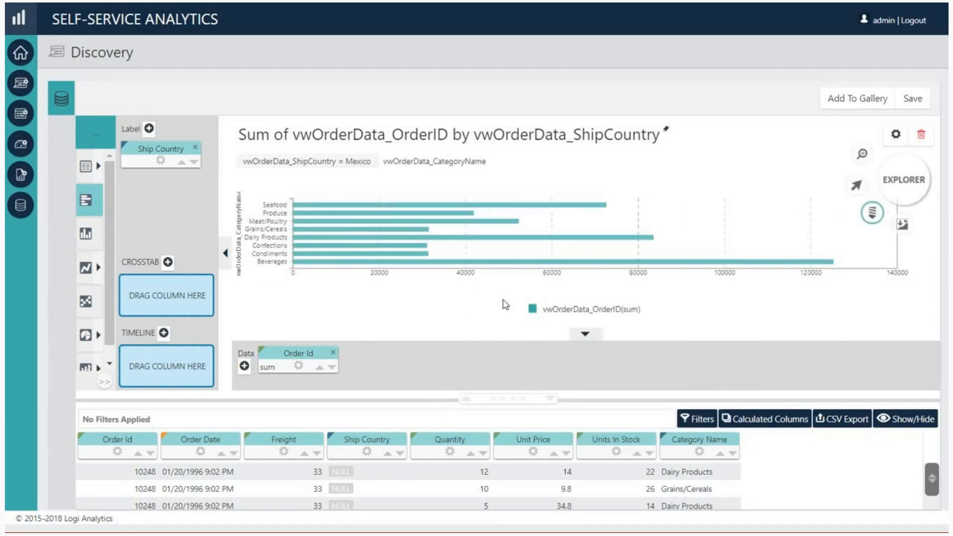
Step: Drill the Meat/Poultry bar to vwOrderData_Freight and go back up the drill path to the Ship Country chart
left_click(427, 222)
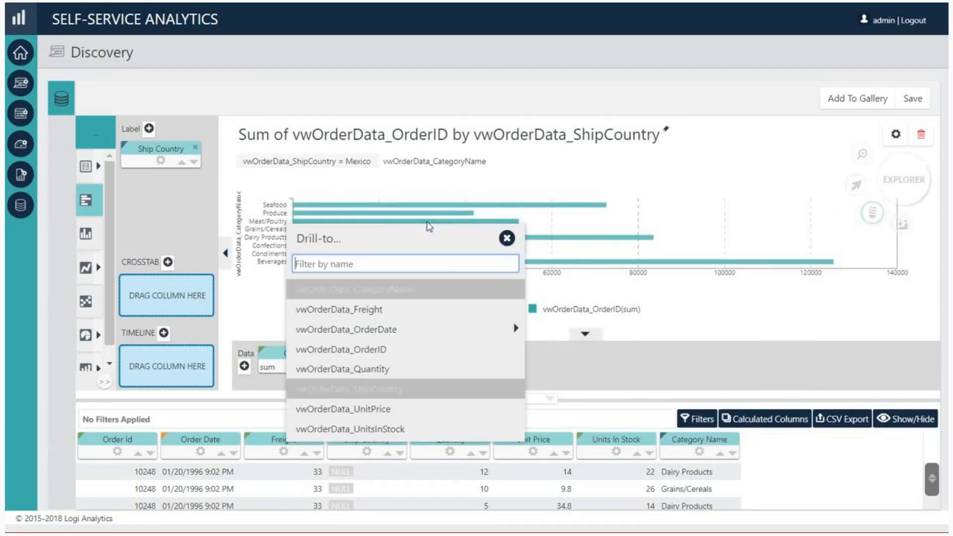
left_click(427, 312)
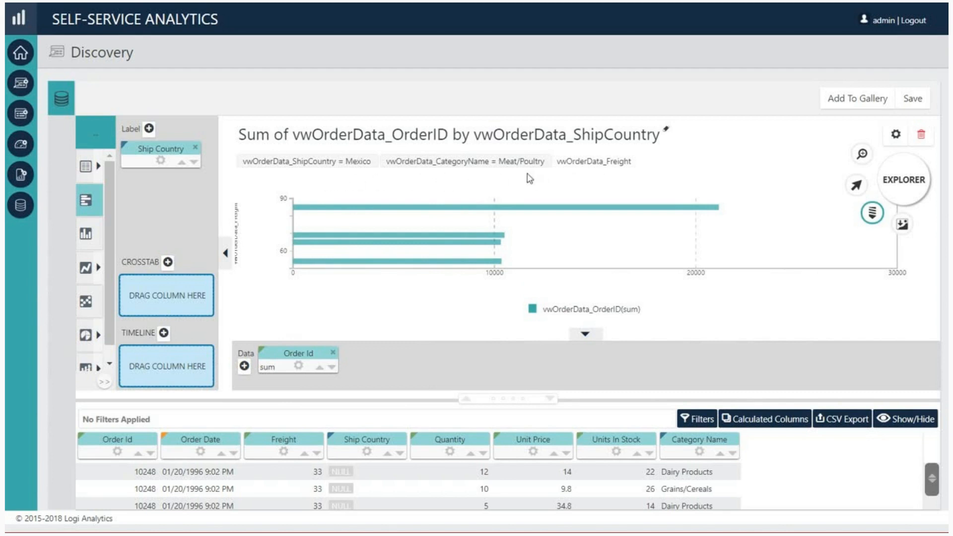
left_click(419, 163)
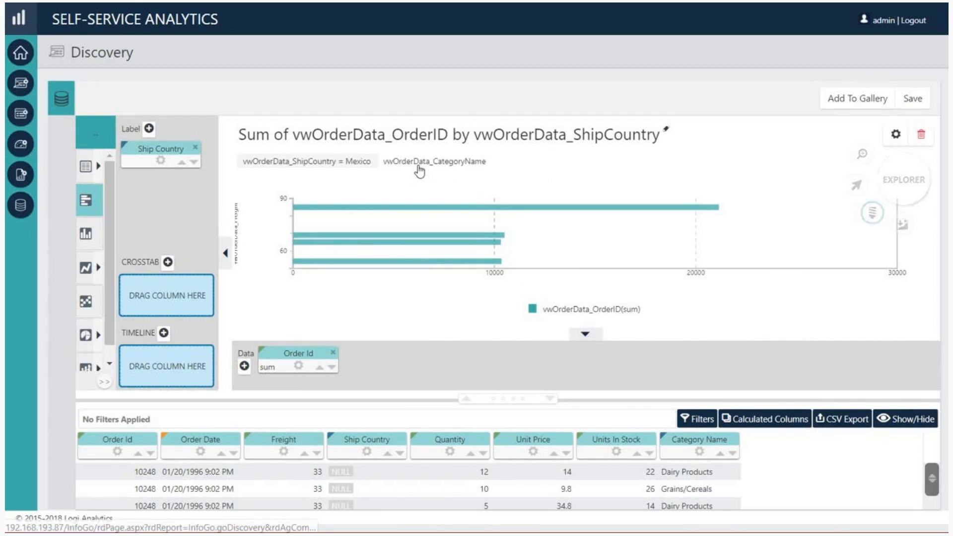
left_click(338, 166)
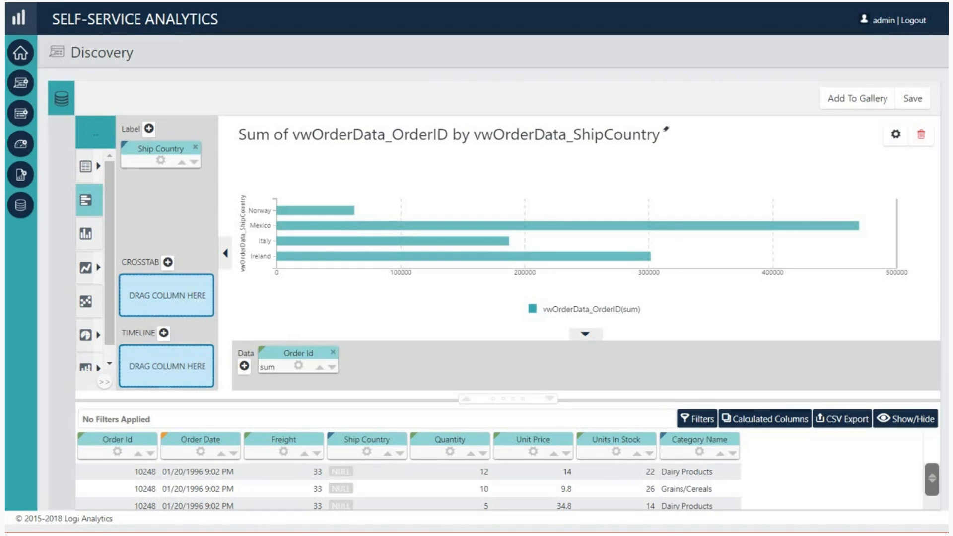
Step: Export the Order ID by Ship Country bar chart to an image and open the downloaded PNG
mouse_move(916, 174)
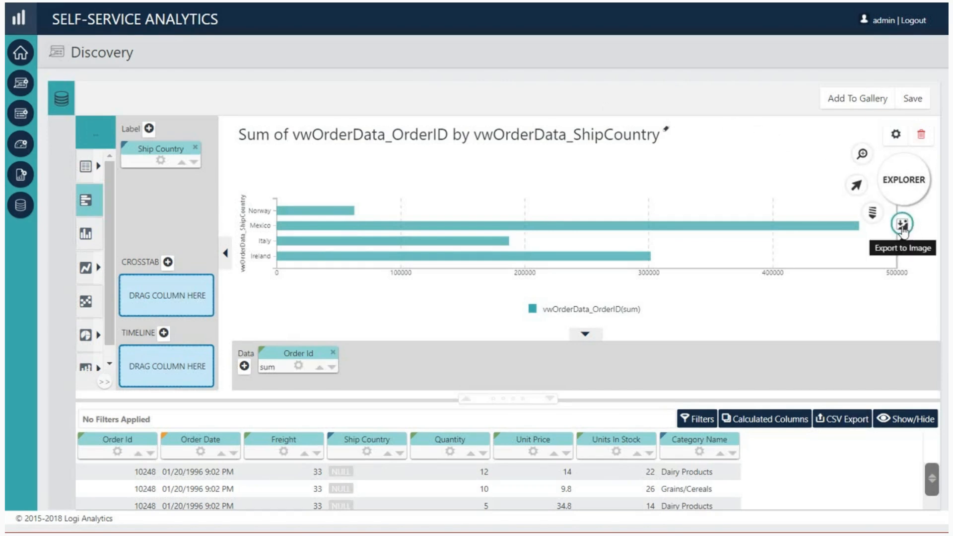
left_click(903, 226)
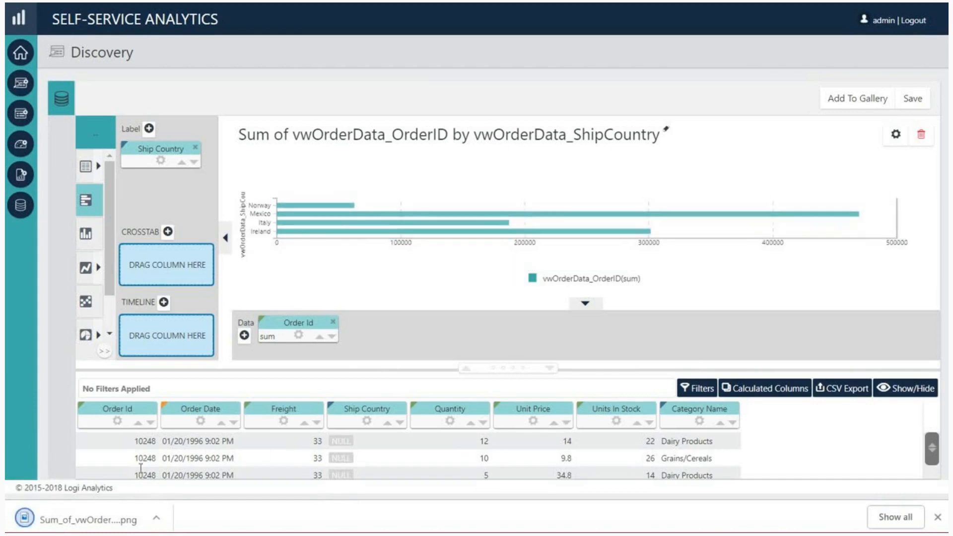
left_click(107, 522)
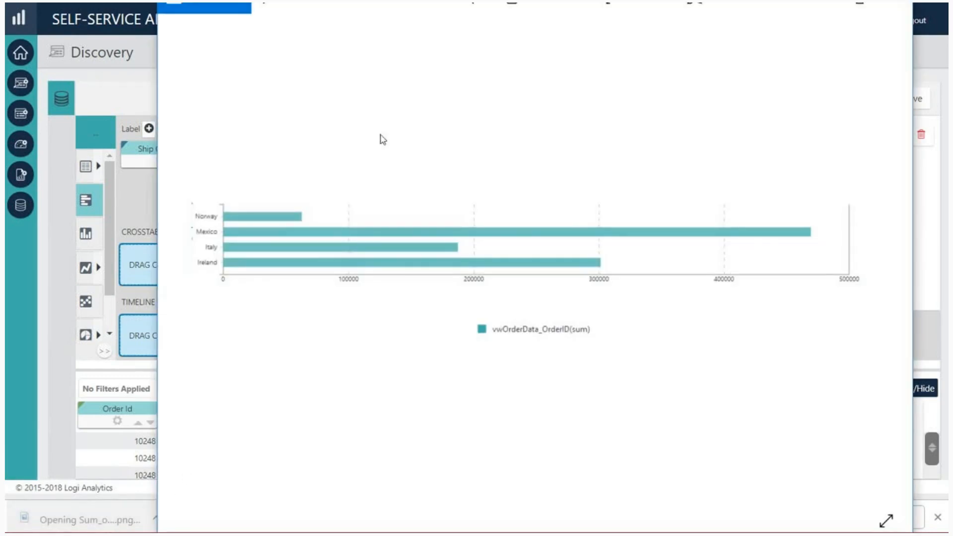
Step: Bring the exported image's window fully into view, close it, and delete the Order ID by Ship Country bar chart
left_click_drag(452, 0, 452, 193)
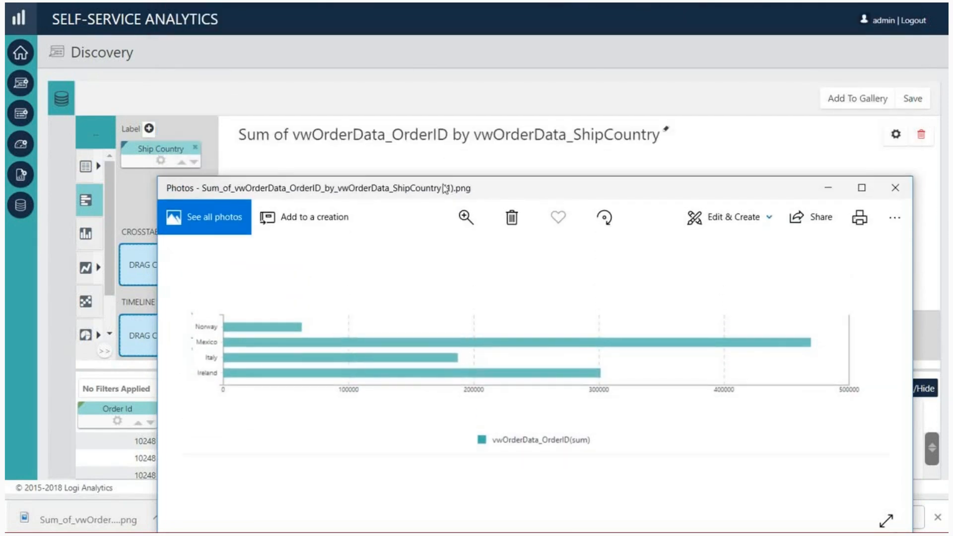
left_click_drag(446, 189, 485, 126)
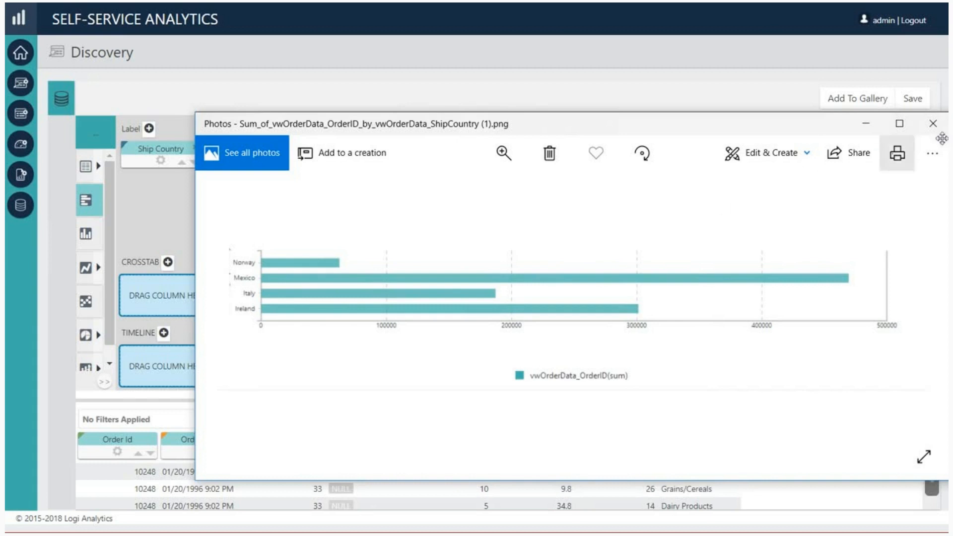
left_click(934, 124)
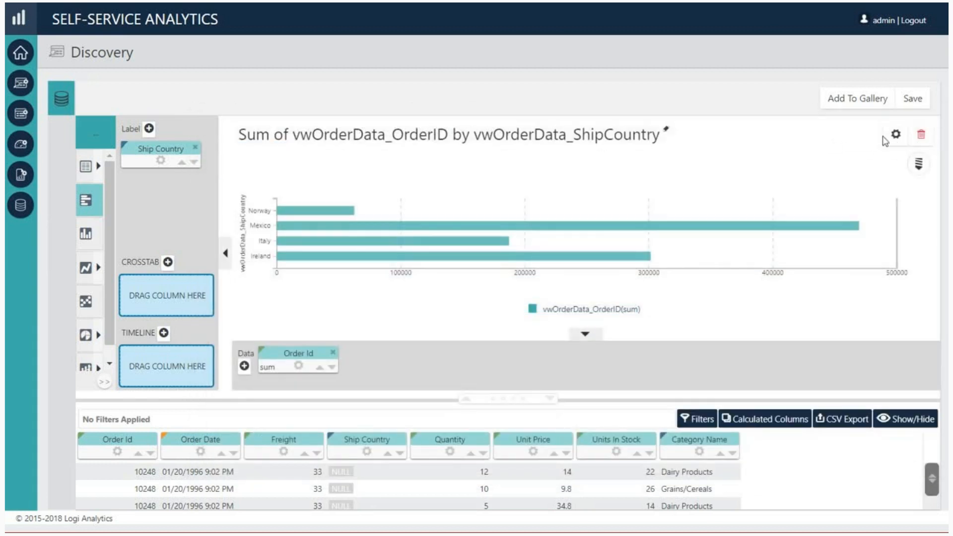
left_click(923, 134)
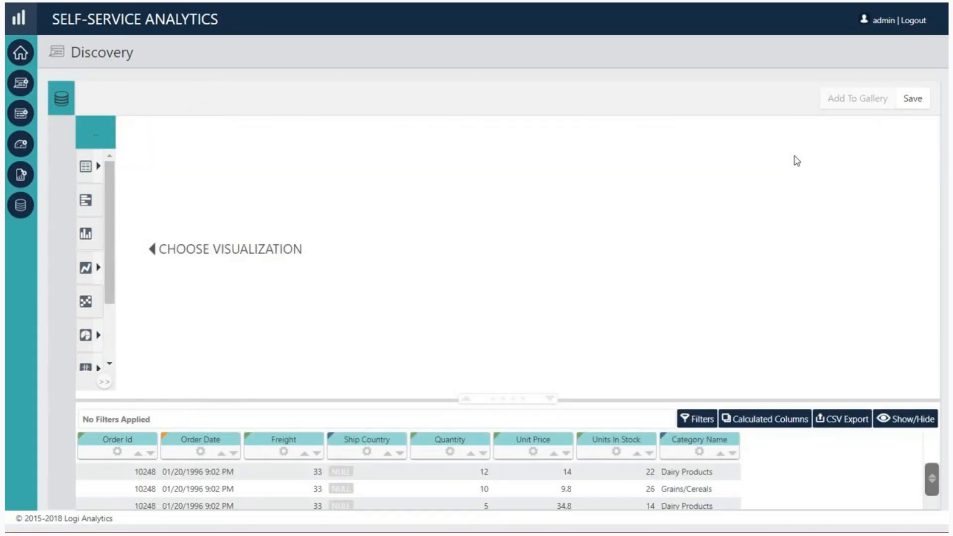